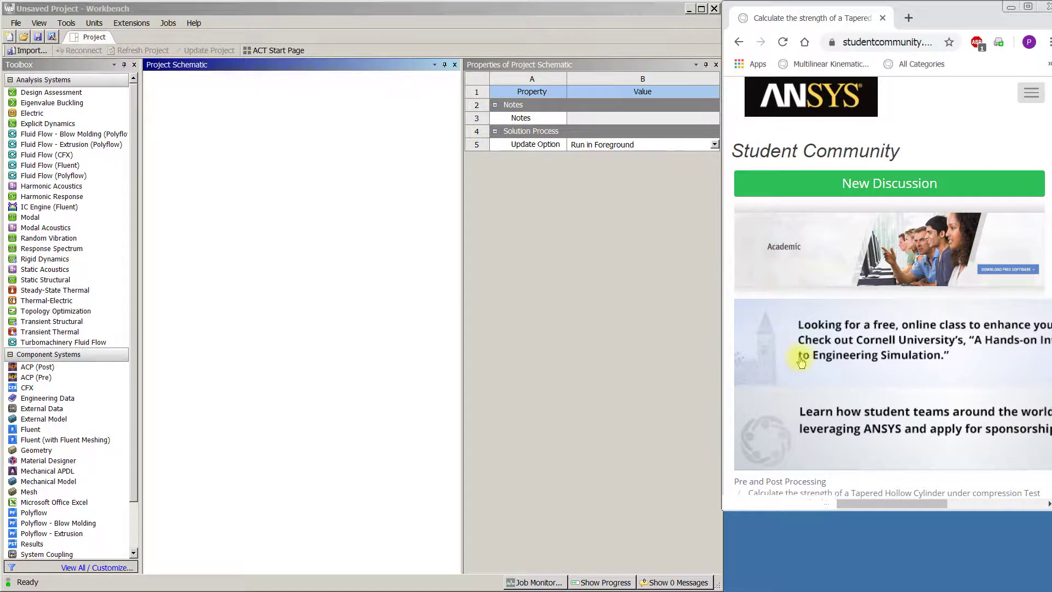
{"action": "scroll", "coordinate": [802, 362], "scroll_direction": "down", "scroll_amount": 4}
{"action": "scroll", "coordinate": [801, 362], "scroll_direction": "down", "scroll_amount": 1}
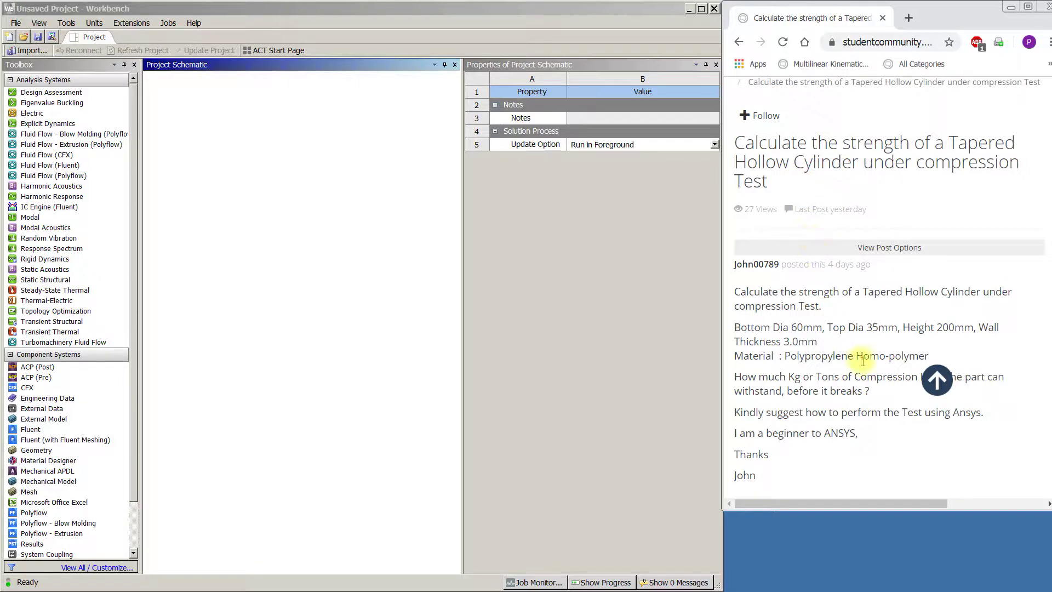
{"action": "scroll", "coordinate": [863, 361], "scroll_direction": "down", "scroll_amount": 2}
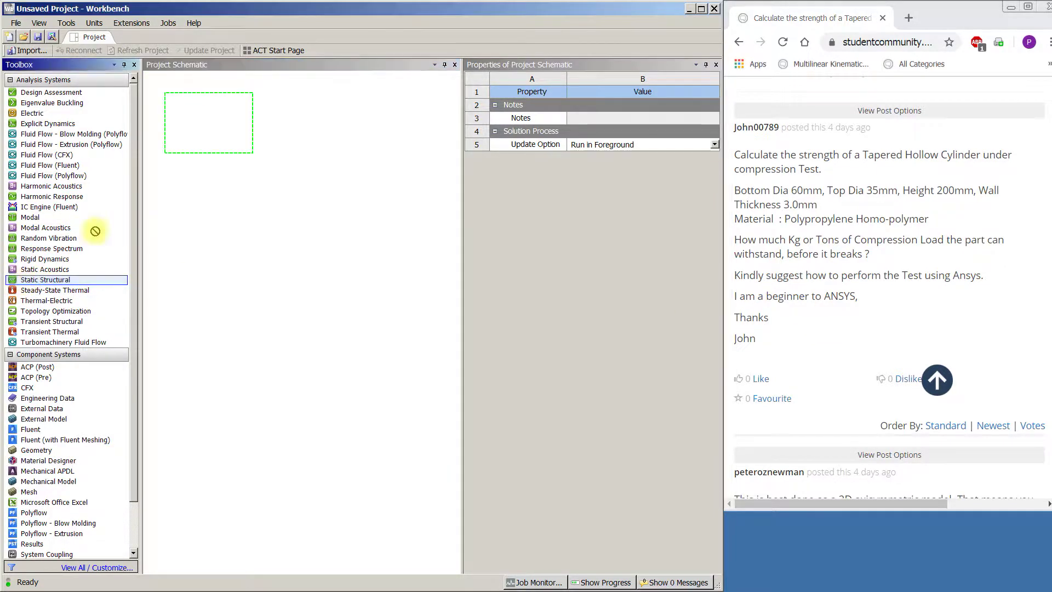
Drop a Static Structural system into the Project Schematic and select its Engineering Data cell
{"action": "left_click_drag", "start_coordinate": [28, 283], "coordinate": [221, 136]}
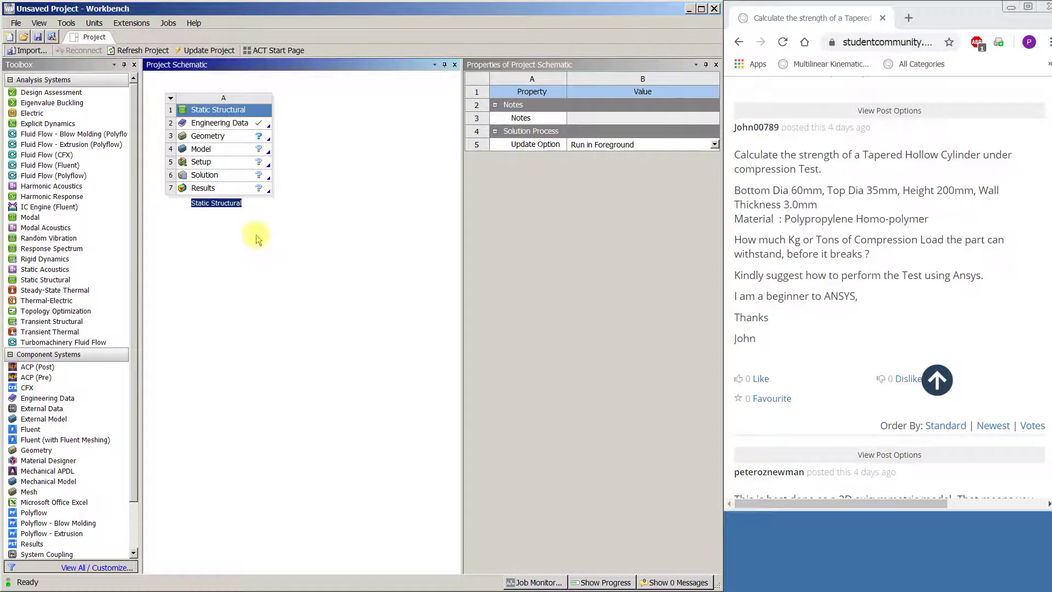
{"action": "left_click", "coordinate": [197, 123]}
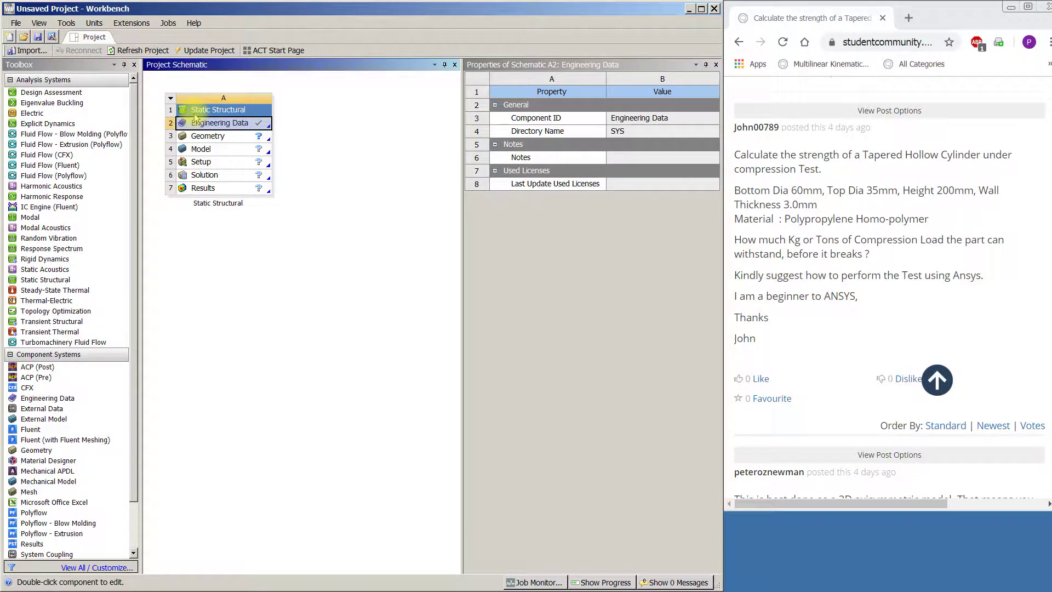
Open Engineering Data and browse the Granta Design Sample Materials library in a widened list
{"action": "double_click", "coordinate": [202, 124]}
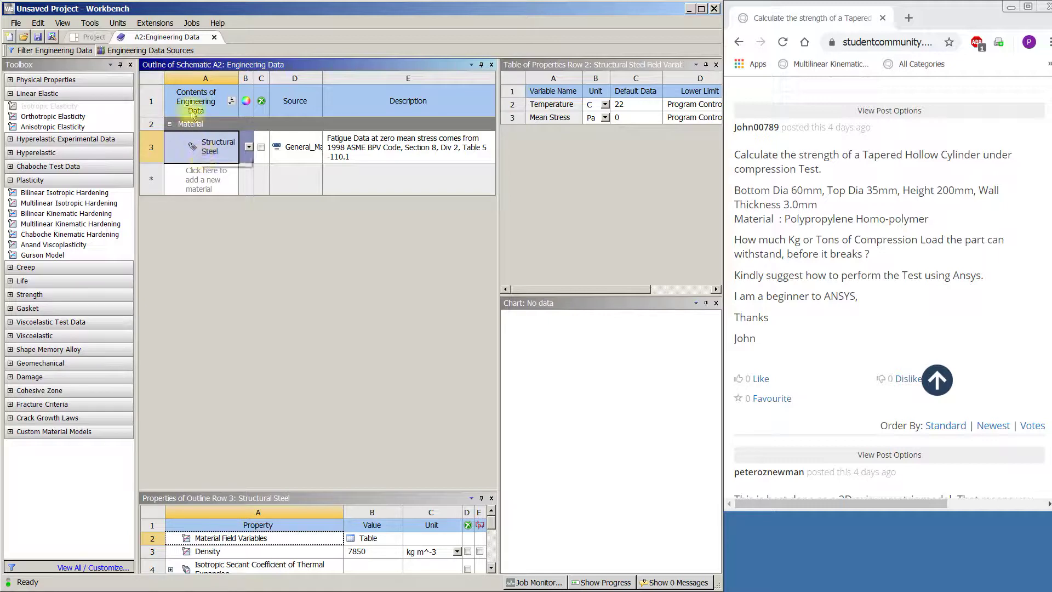
{"action": "left_click", "coordinate": [168, 51]}
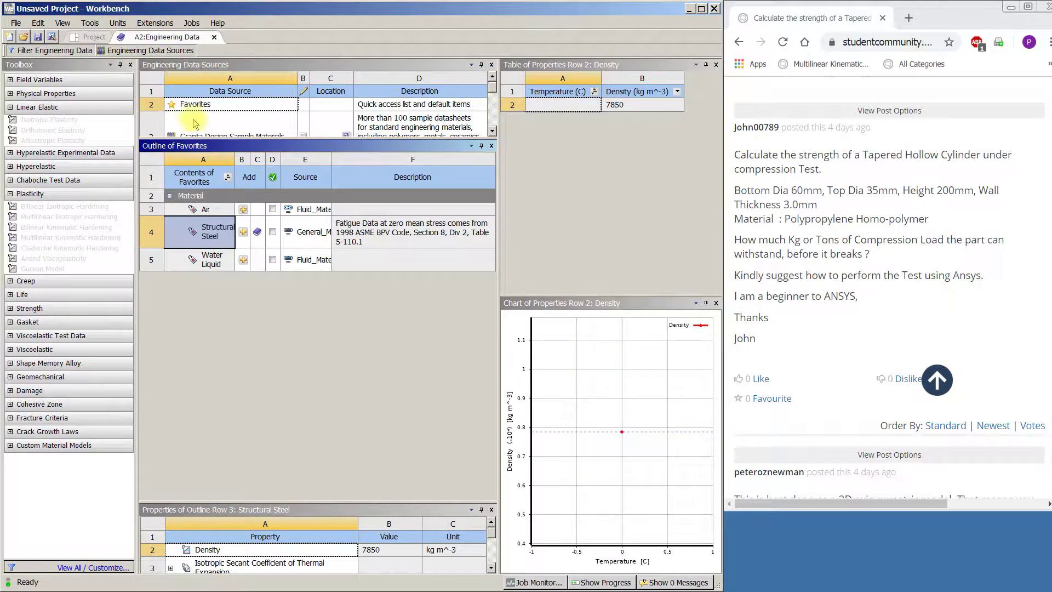
{"action": "left_click", "coordinate": [199, 133]}
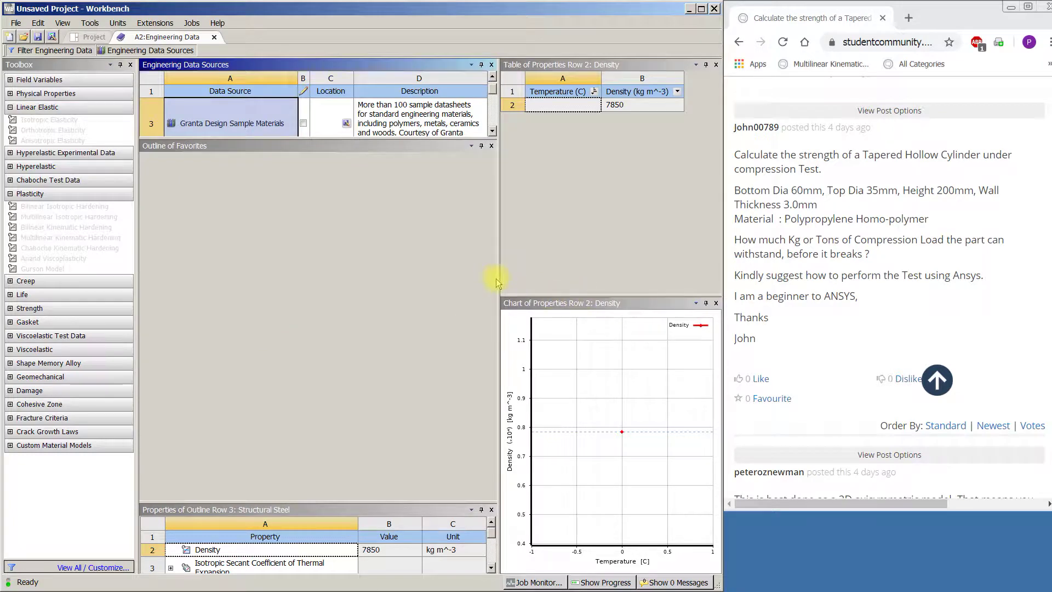
{"action": "mouse_move", "coordinate": [498, 280]}
{"action": "left_mouse_down"}
{"action": "mouse_move", "coordinate": [637, 271]}
{"action": "mouse_move", "coordinate": [636, 398]}
{"action": "left_mouse_up"}
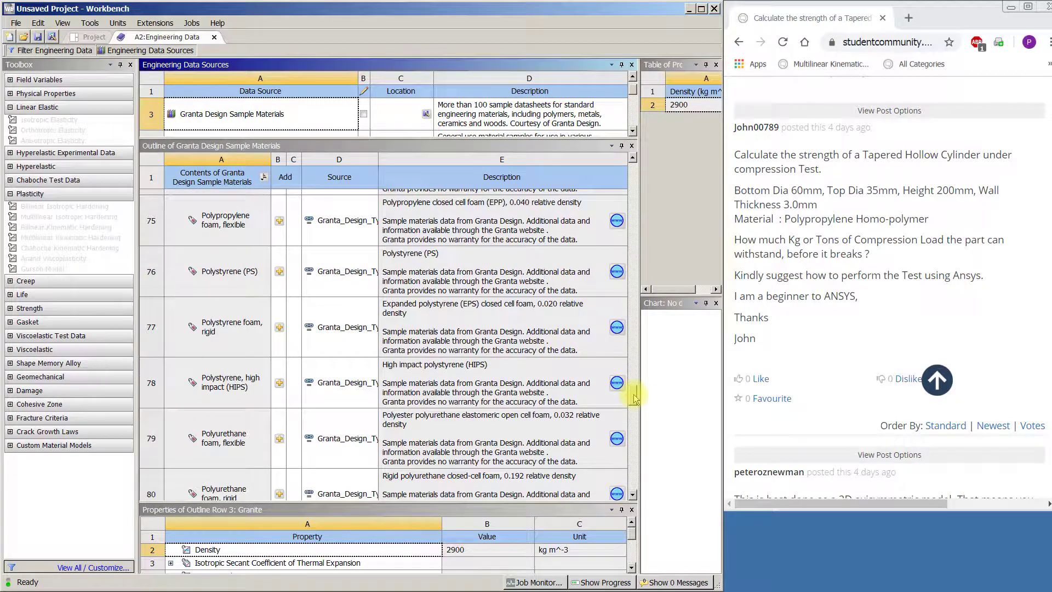
{"action": "left_click_drag", "start_coordinate": [635, 399], "coordinate": [635, 407]}
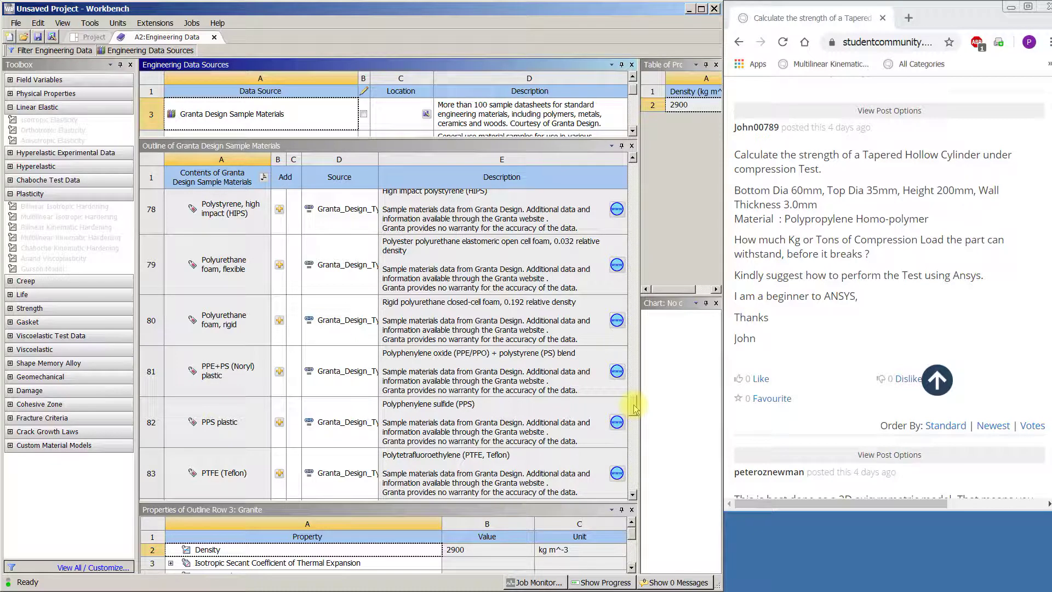
{"action": "left_click_drag", "start_coordinate": [635, 406], "coordinate": [632, 397]}
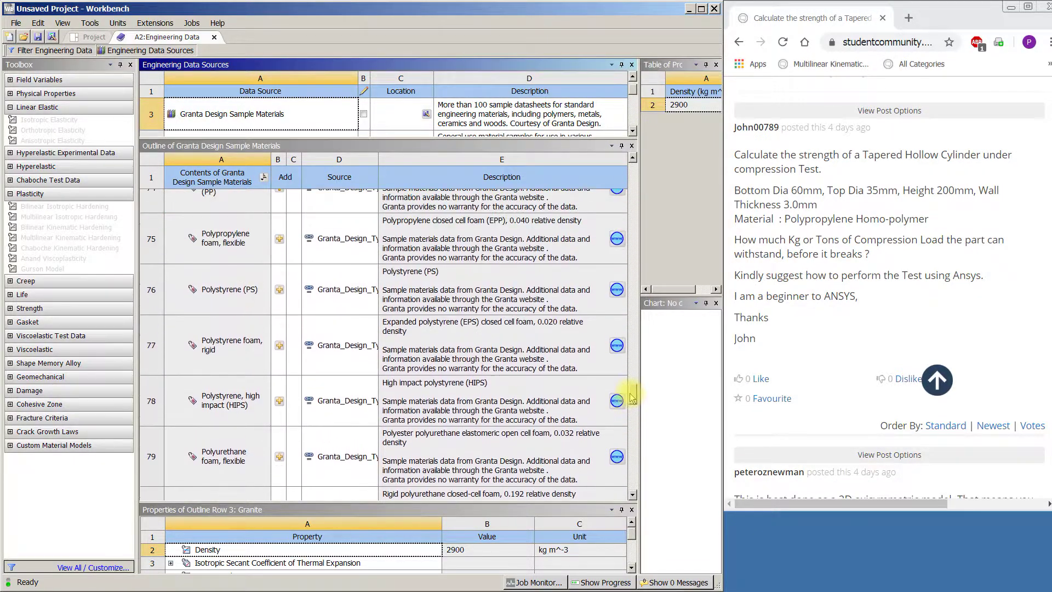
{"action": "scroll", "coordinate": [632, 397], "scroll_direction": "up", "scroll_amount": 1}
{"action": "scroll", "coordinate": [632, 396], "scroll_direction": "up", "scroll_amount": 1}
{"action": "scroll", "coordinate": [632, 396], "scroll_direction": "up", "scroll_amount": 1}
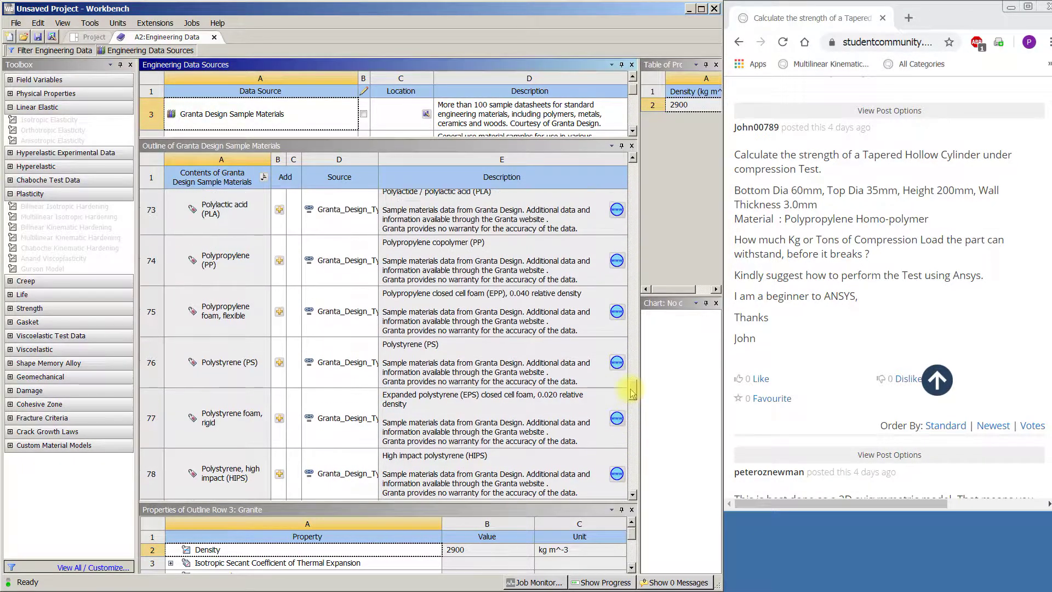
Pick Polypropylene (PP), then show the Geometry cell's properties in the project
{"action": "left_click", "coordinate": [280, 261]}
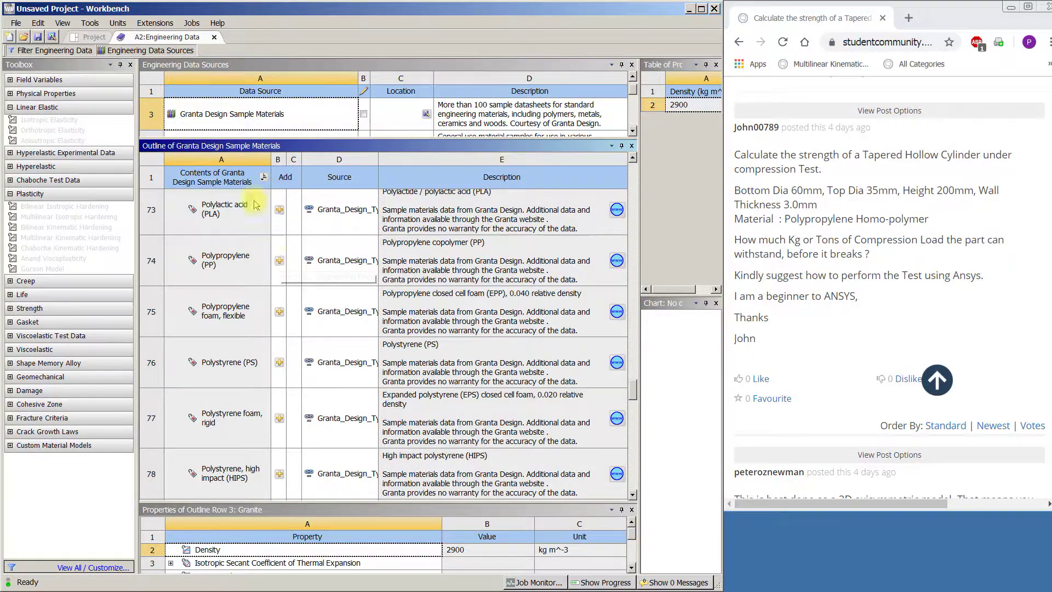
{"action": "left_click", "coordinate": [279, 261]}
{"action": "left_click", "coordinate": [91, 38]}
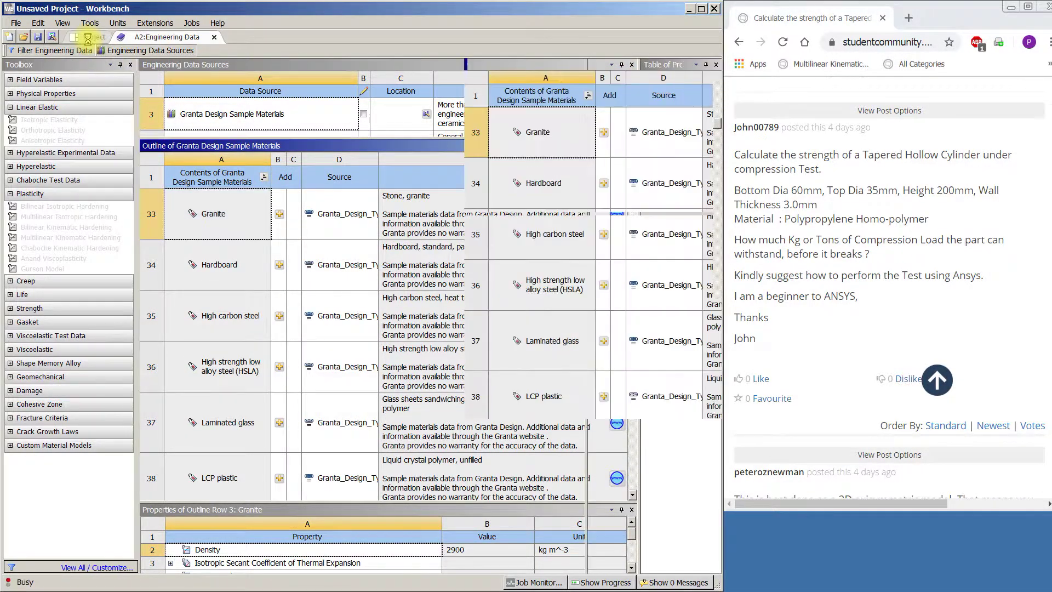
{"action": "left_click", "coordinate": [199, 138]}
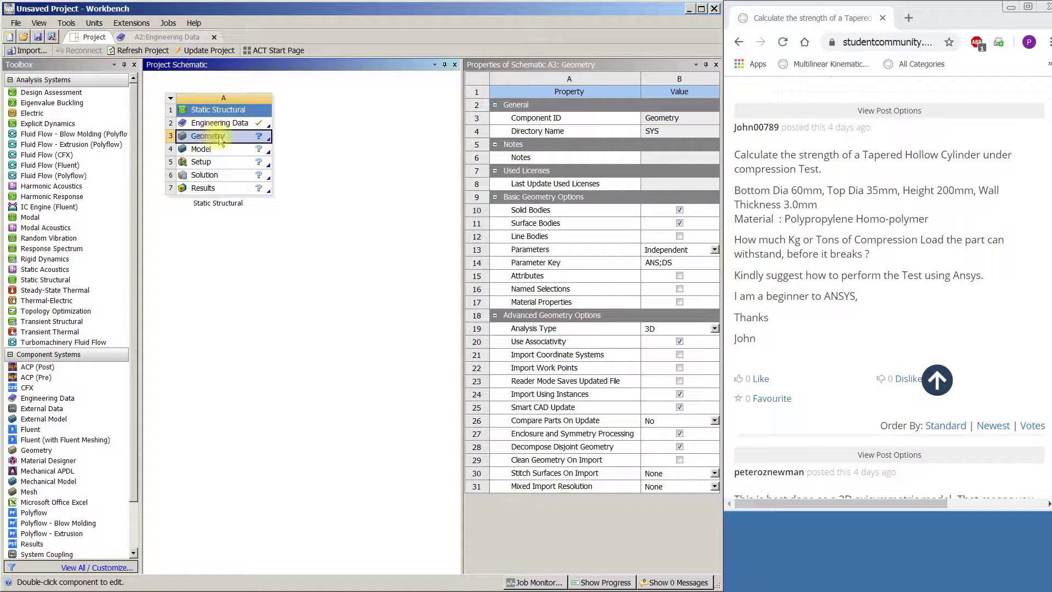
Set the Geometry analysis type to 2D and open it in SpaceClaim
{"action": "left_click", "coordinate": [714, 330]}
{"action": "left_click", "coordinate": [667, 354]}
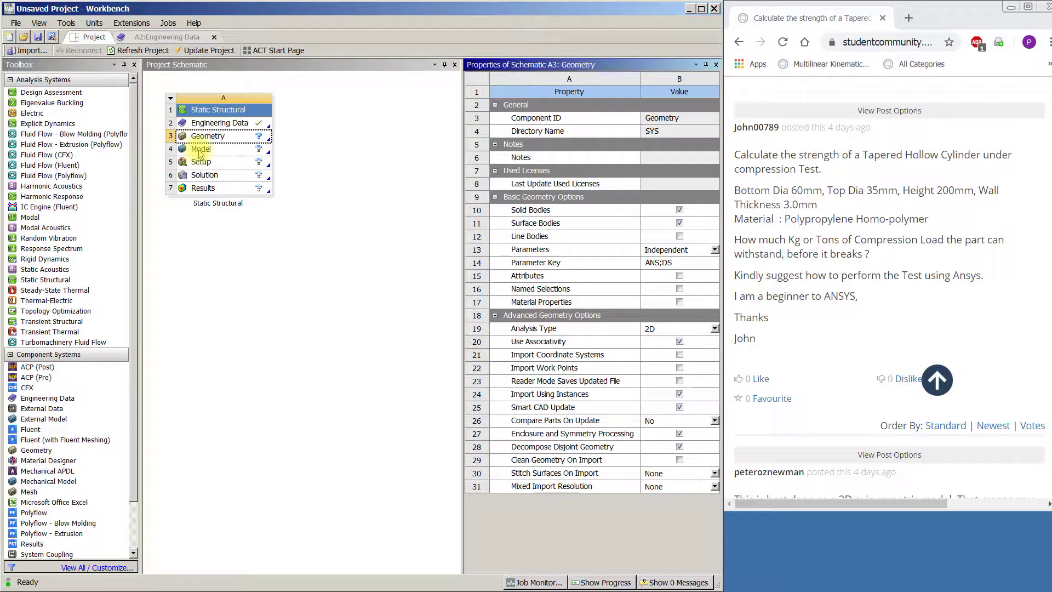
{"action": "double_click", "coordinate": [199, 138]}
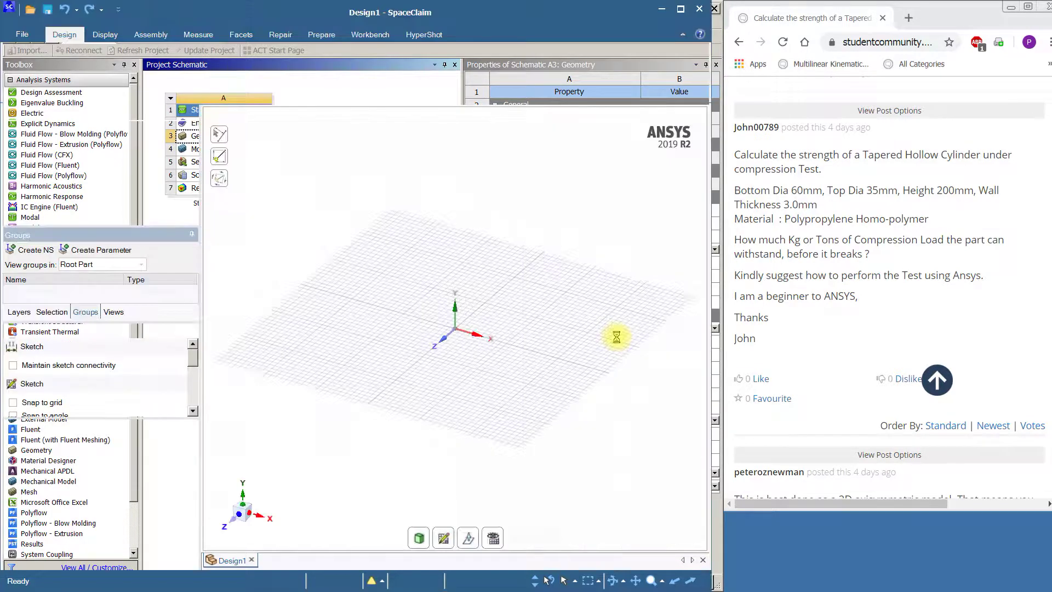
Sketch on the XY plane in plan view, with the origin panned to the lower left
{"action": "left_click", "coordinate": [443, 538]}
{"action": "left_click", "coordinate": [484, 309]}
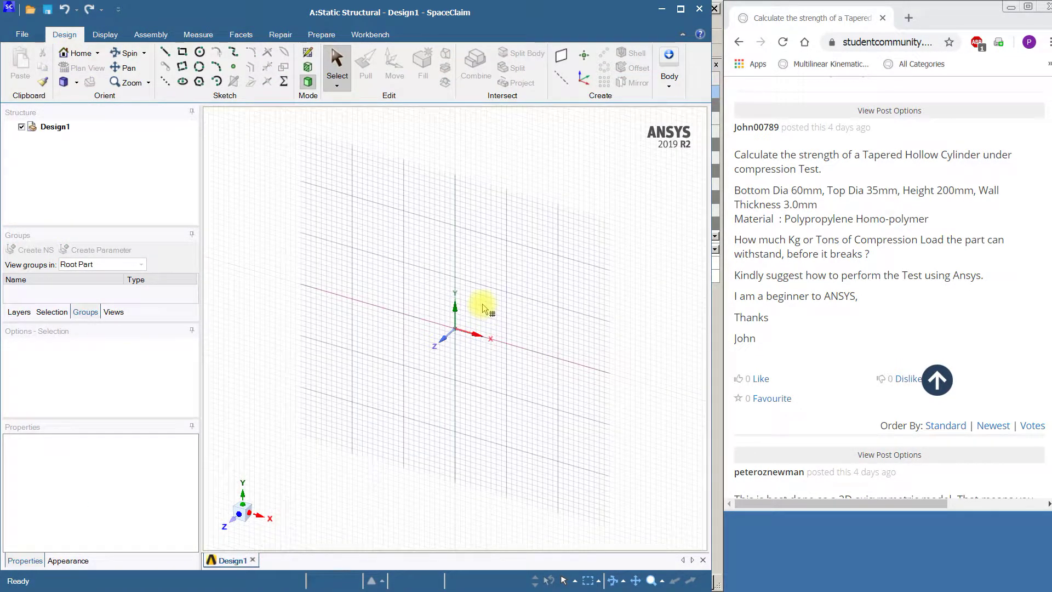
{"action": "left_click", "coordinate": [483, 309]}
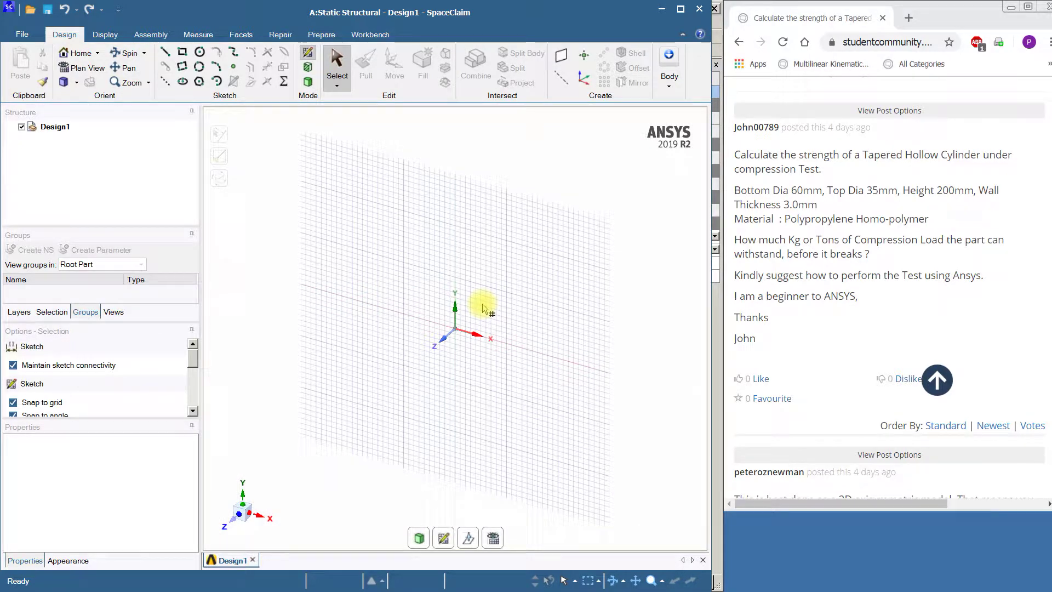
{"action": "left_click", "coordinate": [493, 537]}
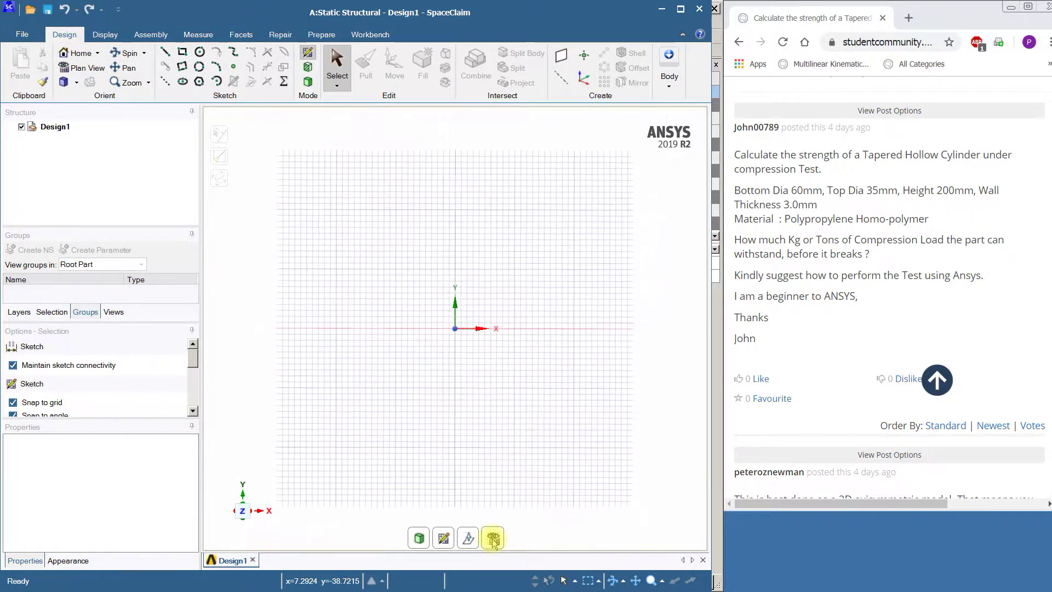
{"action": "left_click", "coordinate": [125, 67]}
{"action": "left_click_drag", "start_coordinate": [387, 311], "coordinate": [246, 476]}
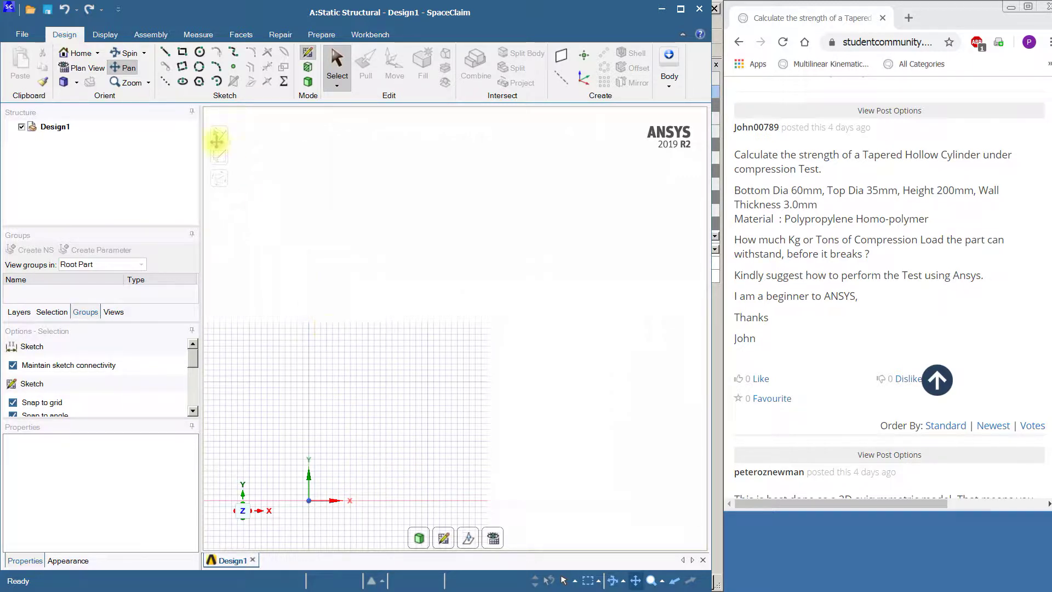
Draw a line from the x-axis offset -12.5 mm horizontally and 200 mm vertically
{"action": "left_click", "coordinate": [164, 52]}
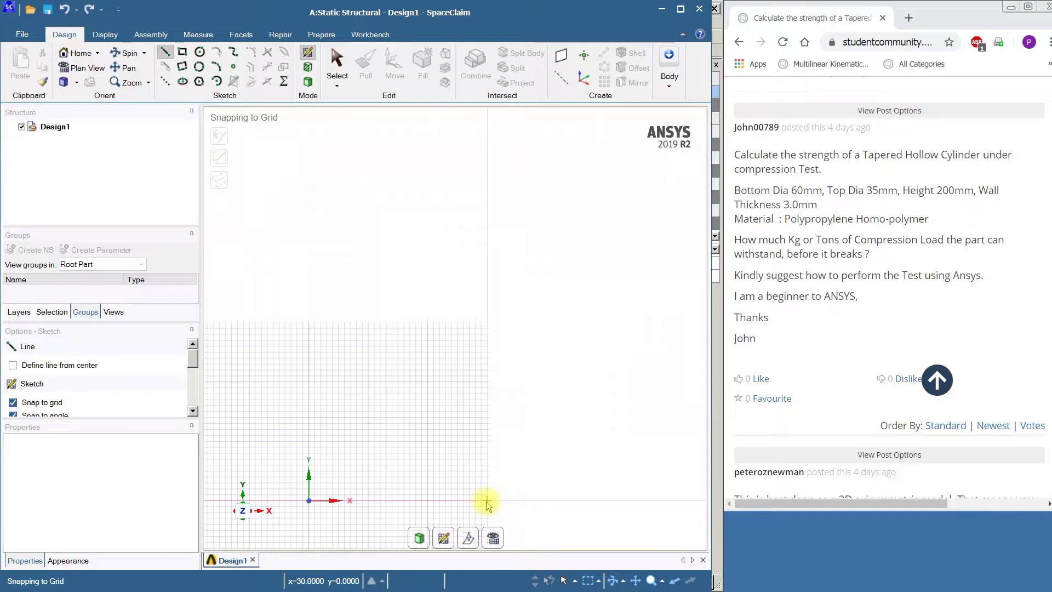
{"action": "left_click", "coordinate": [487, 501]}
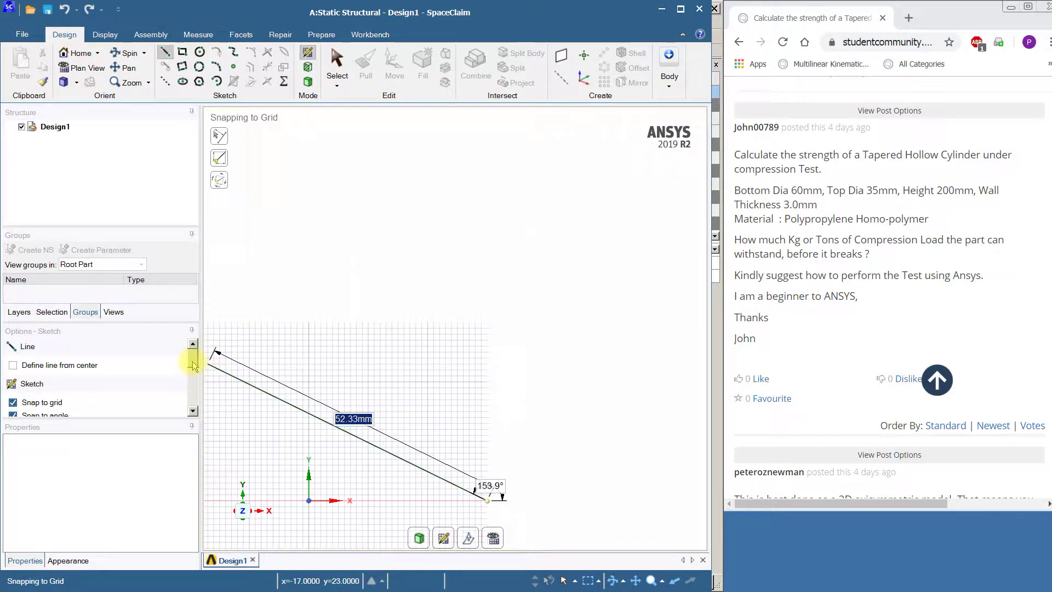
{"action": "scroll", "coordinate": [193, 365], "scroll_direction": "down", "scroll_amount": 3}
{"action": "scroll", "coordinate": [189, 354], "scroll_direction": "down", "scroll_amount": 2}
{"action": "left_click", "coordinate": [59, 380]}
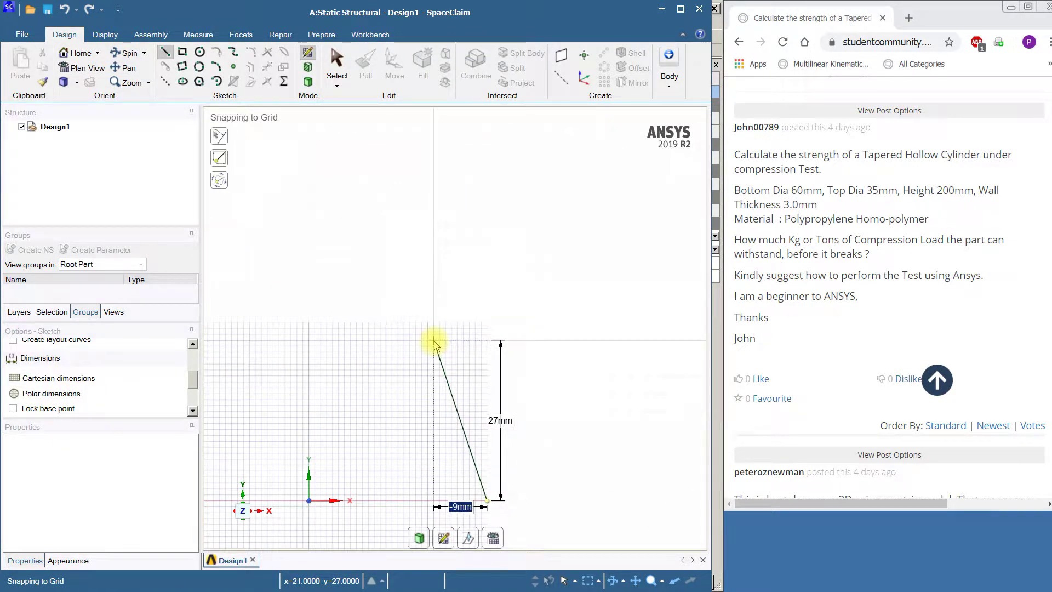
{"action": "type", "text": "-12.5"}
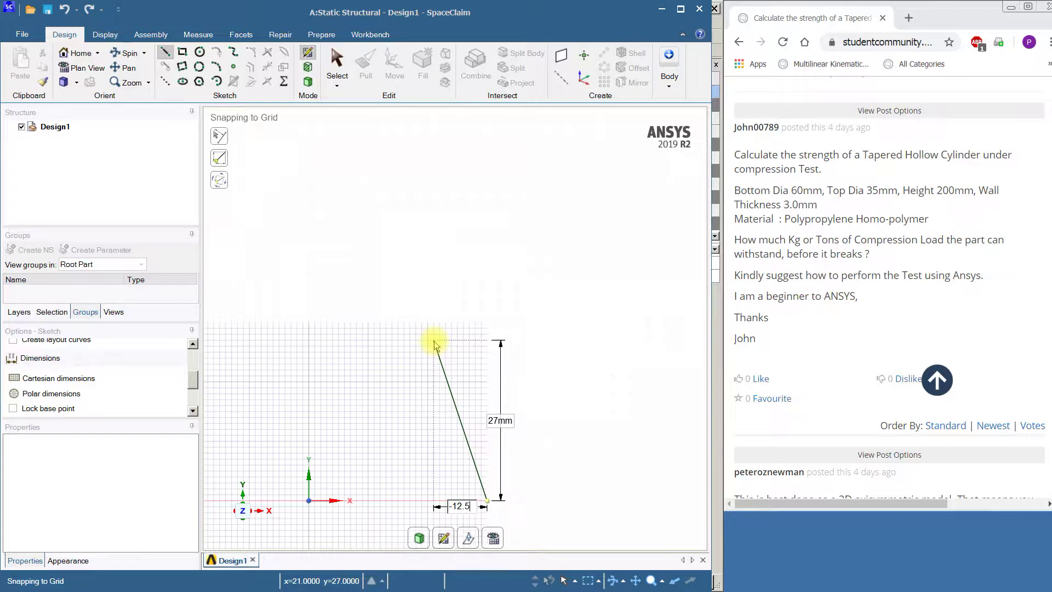
{"action": "key", "text": "Tab"}
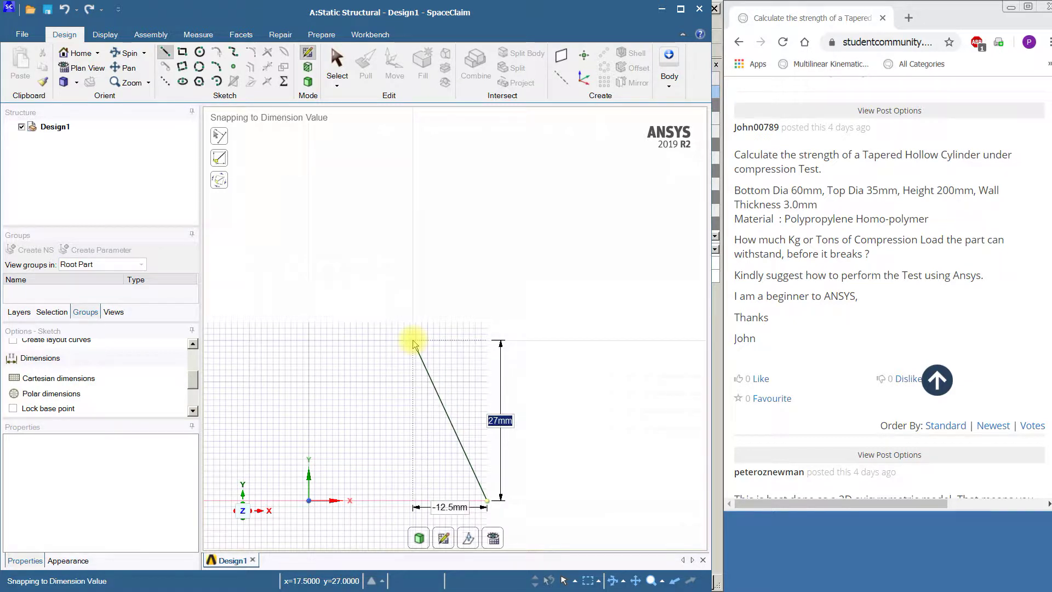
{"action": "type", "text": "200"}
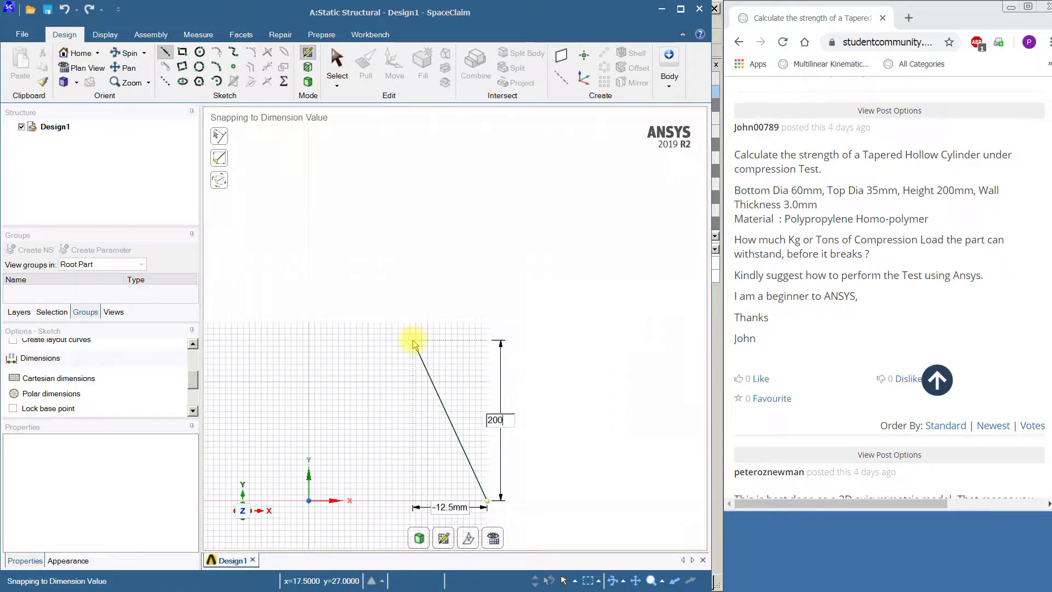
{"action": "key", "text": "Return"}
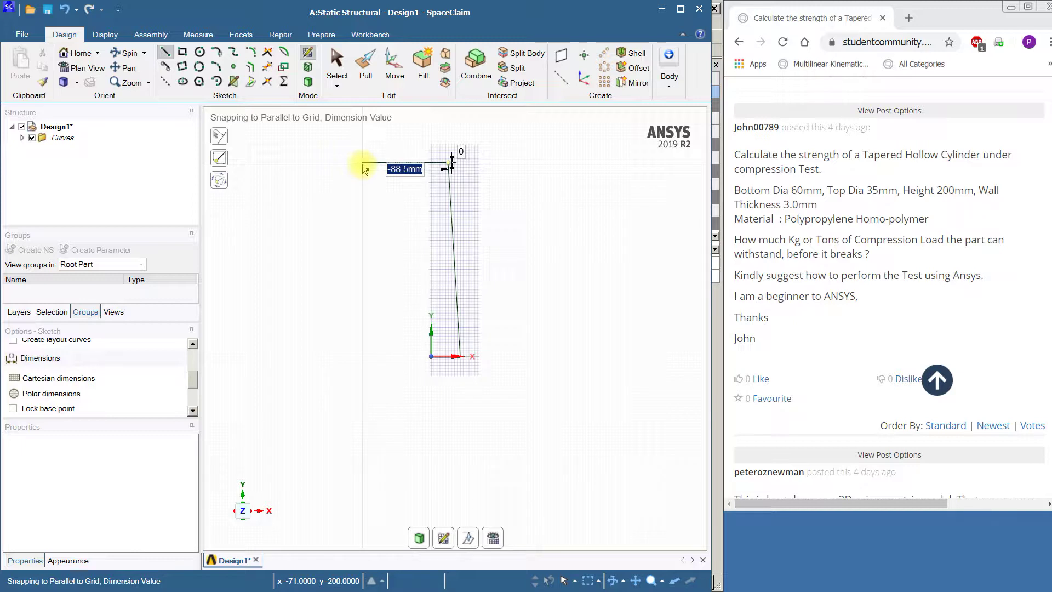
{"action": "type", "text": "0"}
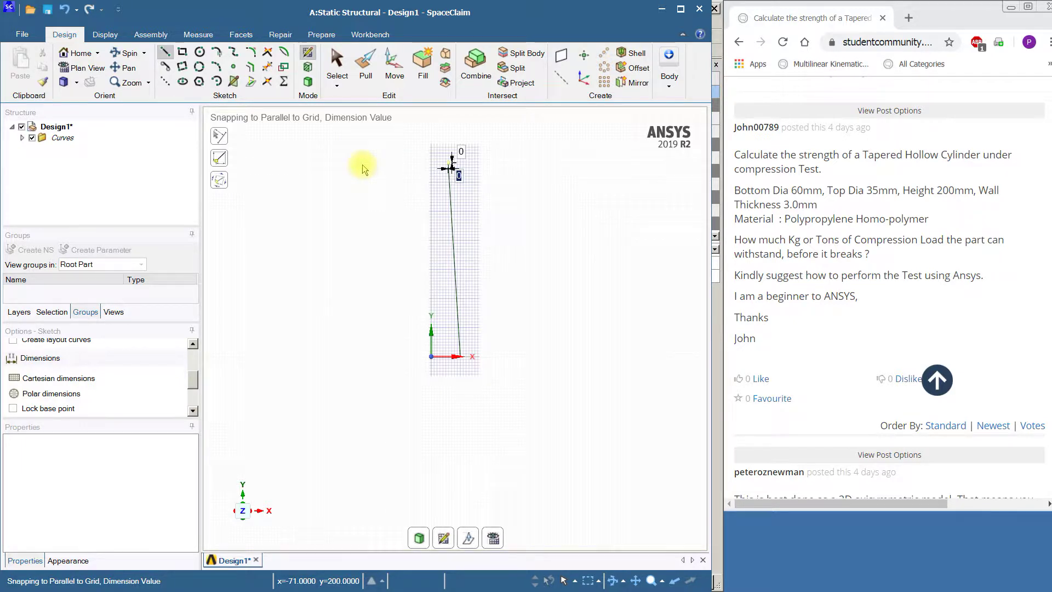
{"action": "left_click", "coordinate": [366, 74]}
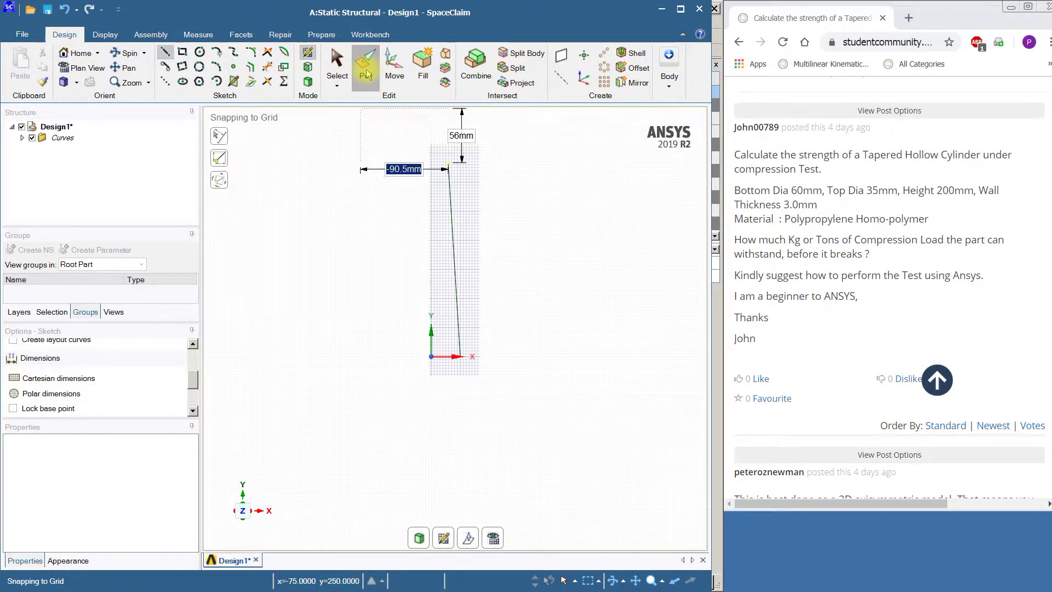
Pull the tapered line along the X axis into a 3 mm wall surface
{"action": "left_click", "coordinate": [449, 207]}
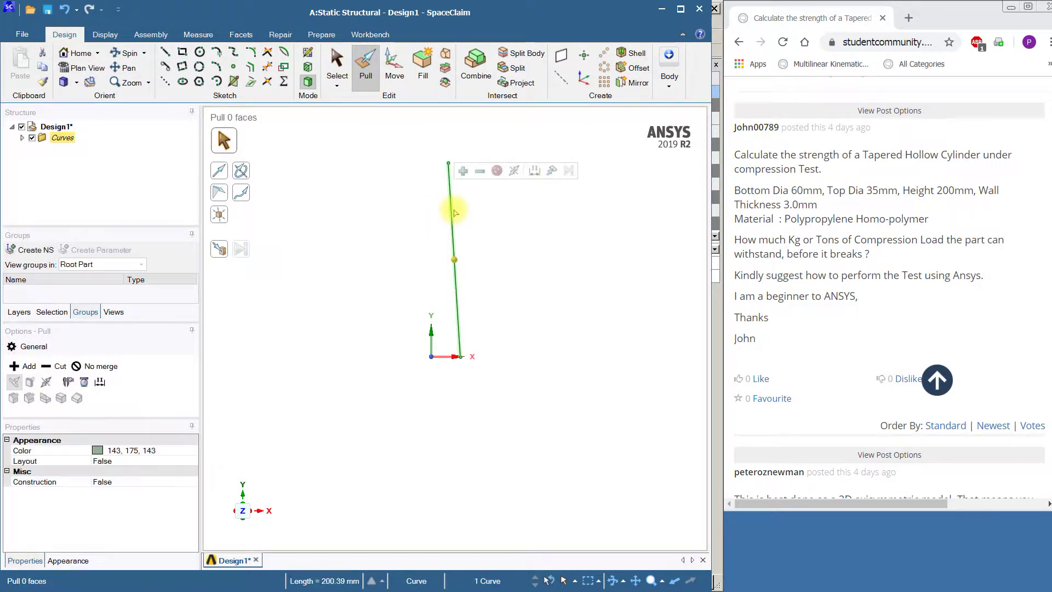
{"action": "left_click", "coordinate": [218, 173]}
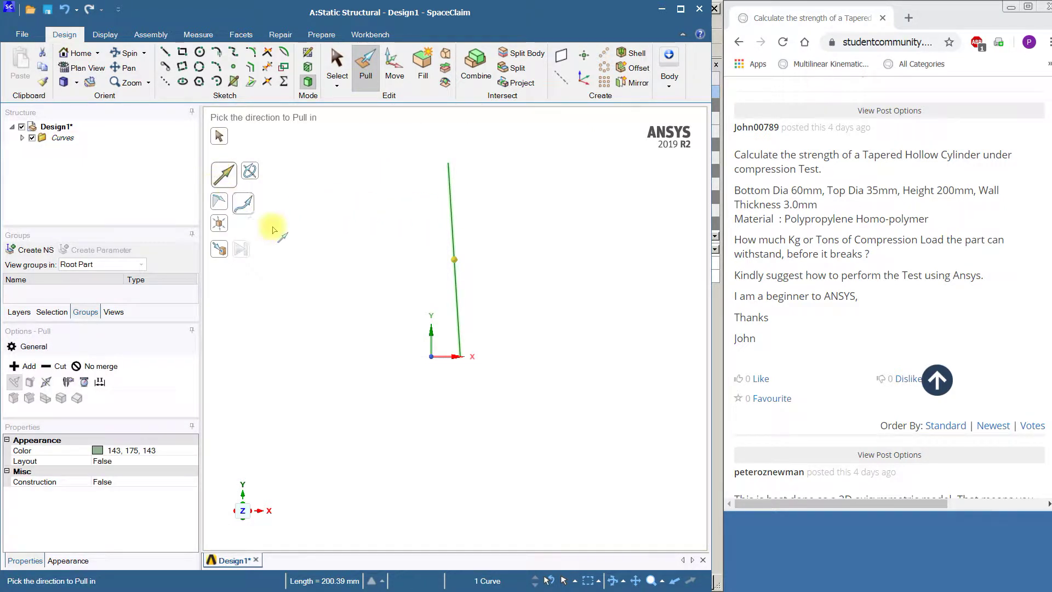
{"action": "left_click", "coordinate": [449, 358]}
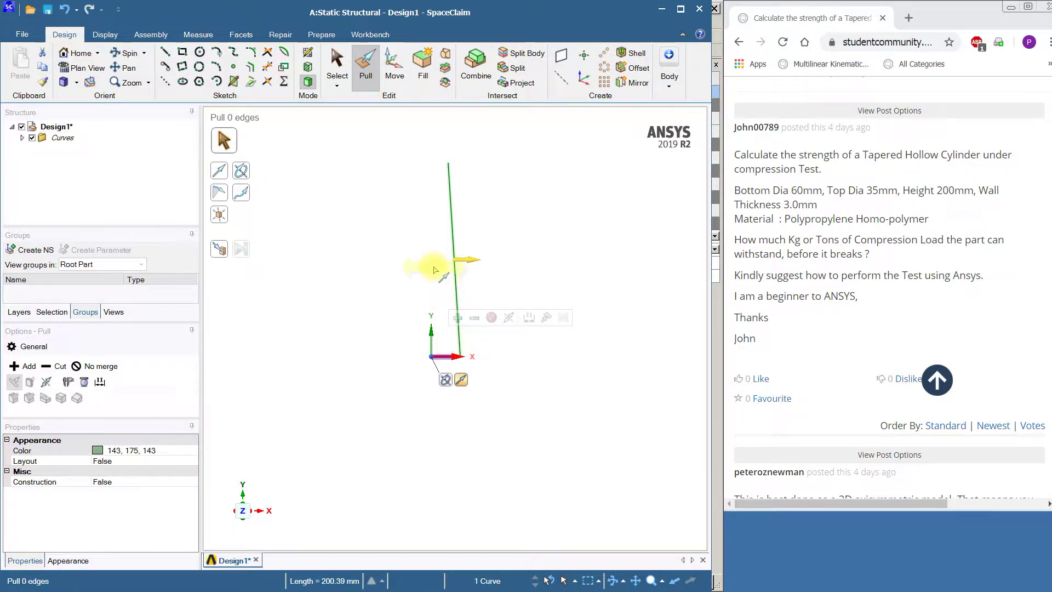
{"action": "left_click_drag", "start_coordinate": [423, 264], "coordinate": [418, 267]}
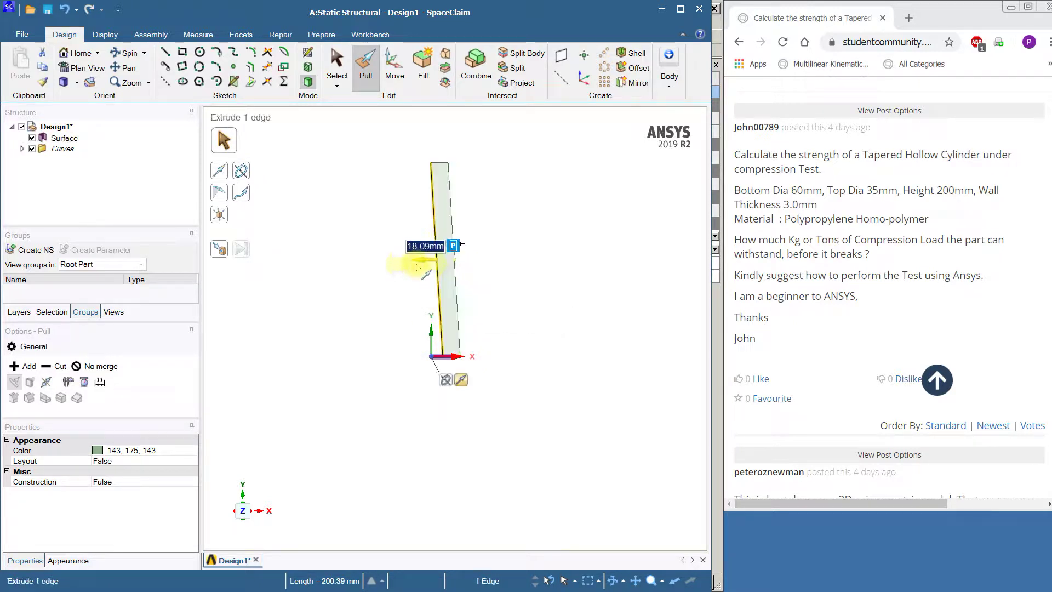
{"action": "type", "text": "3"}
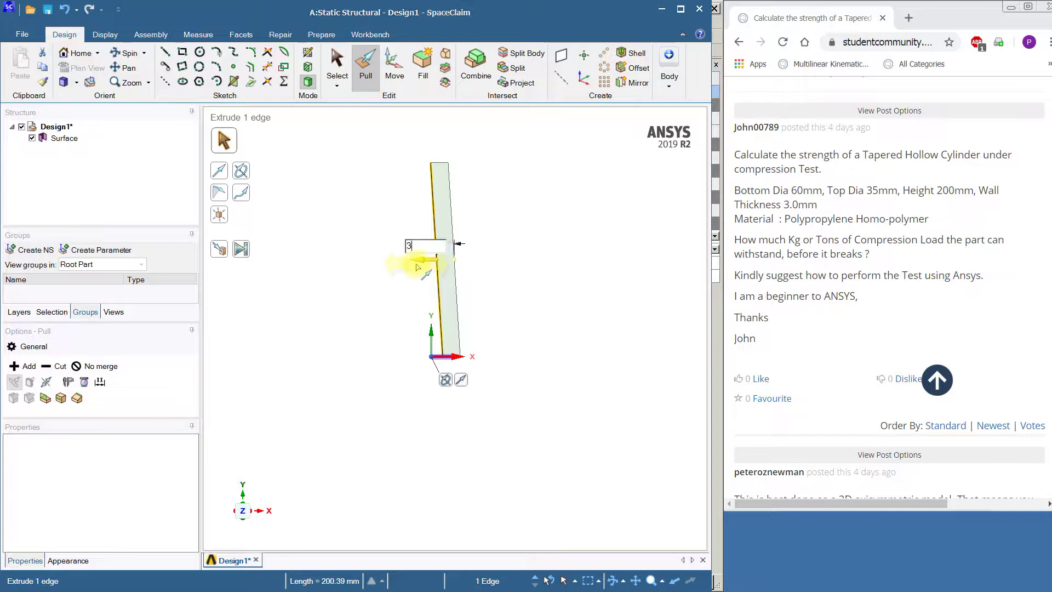
{"action": "key", "text": "Return"}
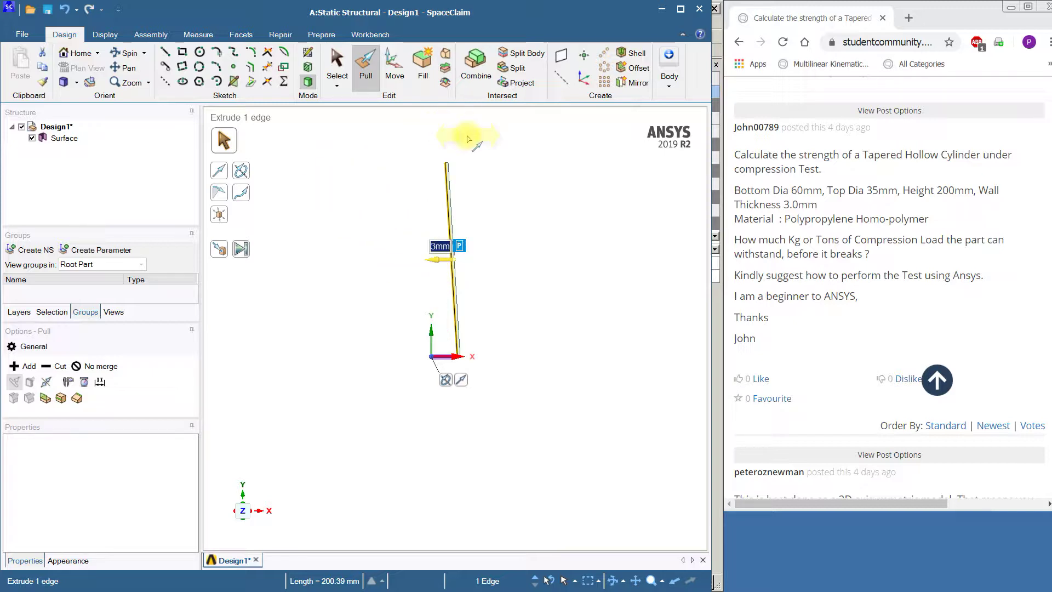
Close SpaceClaim and open the Model cell (A4) in Mechanical
{"action": "left_click", "coordinate": [699, 10]}
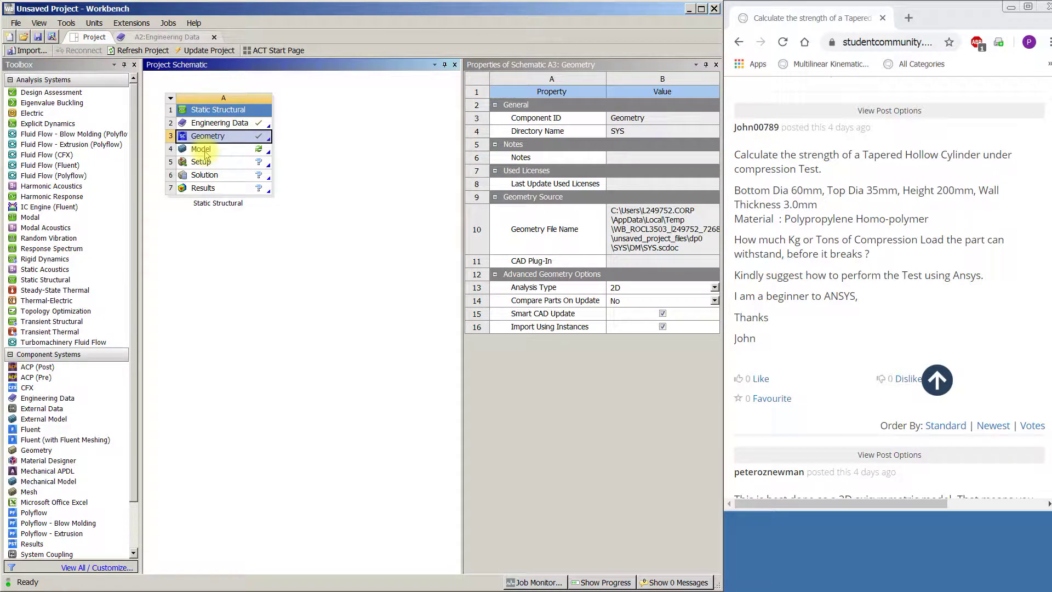
{"action": "double_click", "coordinate": [202, 150]}
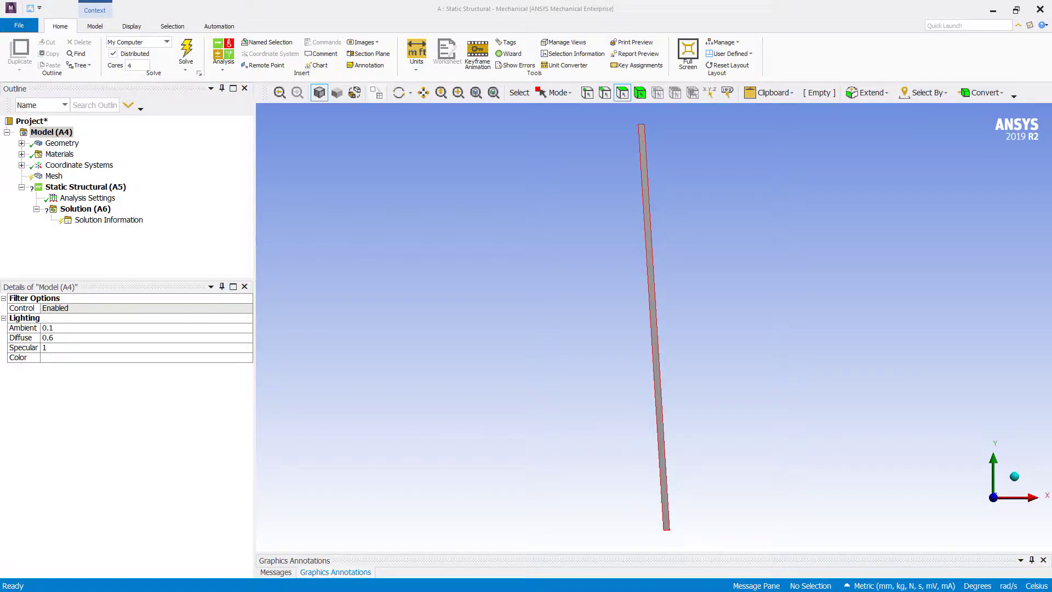
Change the Geometry's 2D Behavior from plane stress to Axisymmetric
{"action": "left_click", "coordinate": [52, 147]}
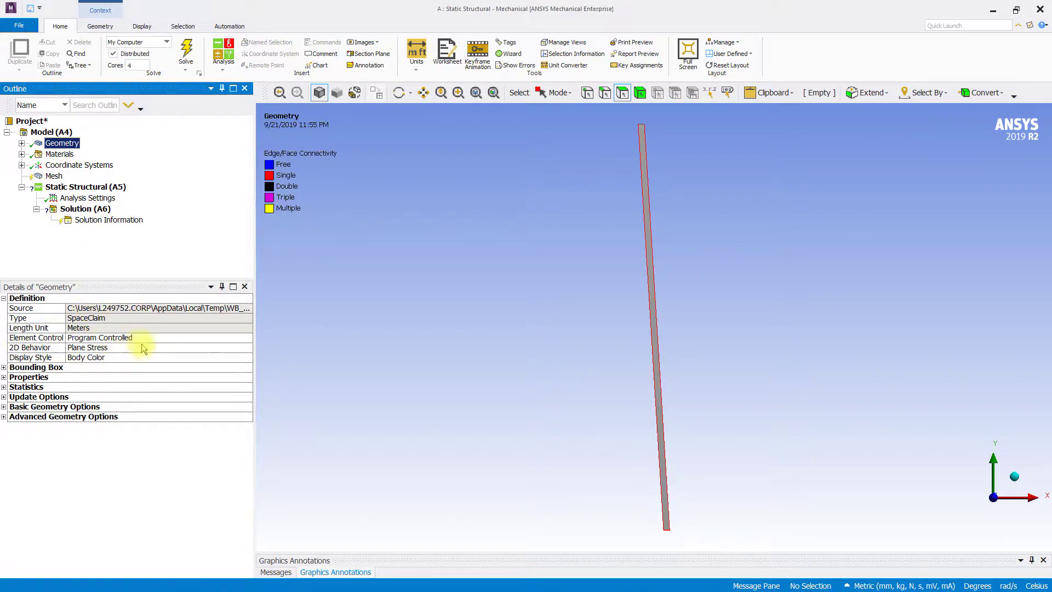
{"action": "left_click", "coordinate": [247, 348]}
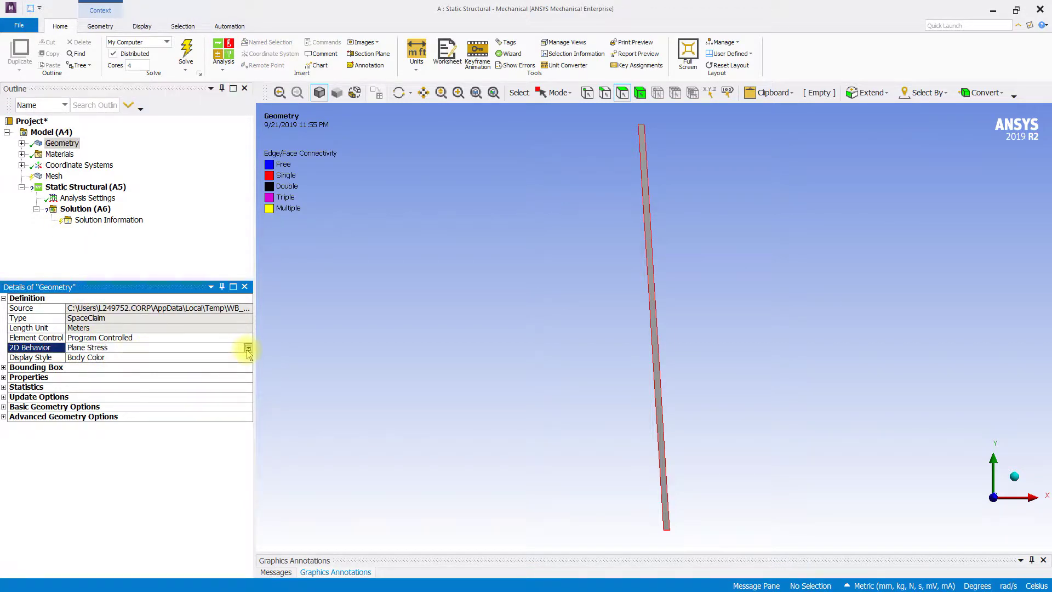
{"action": "left_click", "coordinate": [247, 348]}
{"action": "left_click", "coordinate": [223, 366]}
Assign Polypropylene (PP) as the material of the SYS\Surface body
{"action": "left_click", "coordinate": [22, 143]}
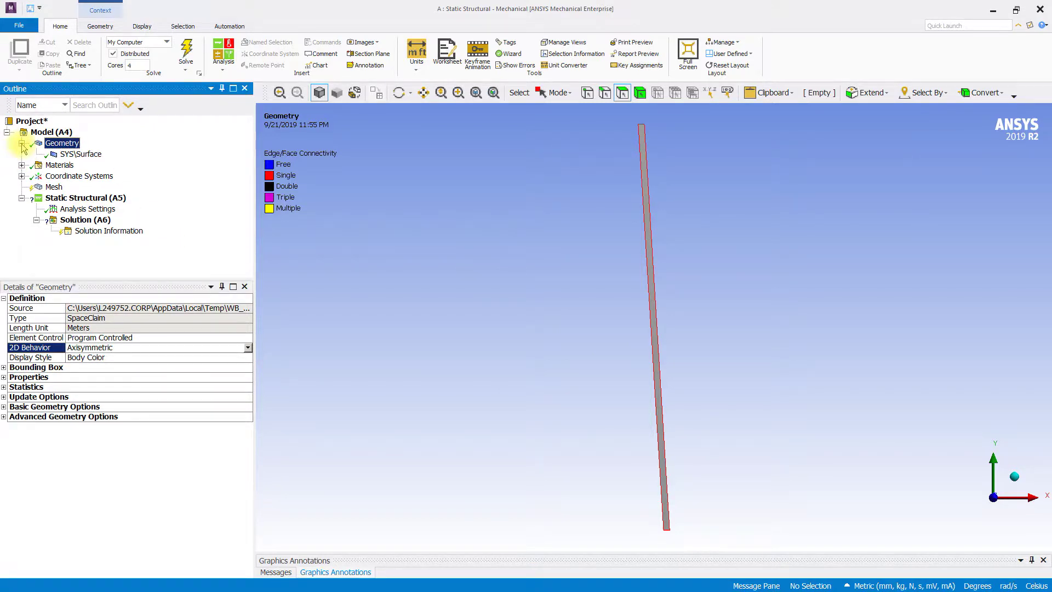
{"action": "left_click", "coordinate": [75, 154]}
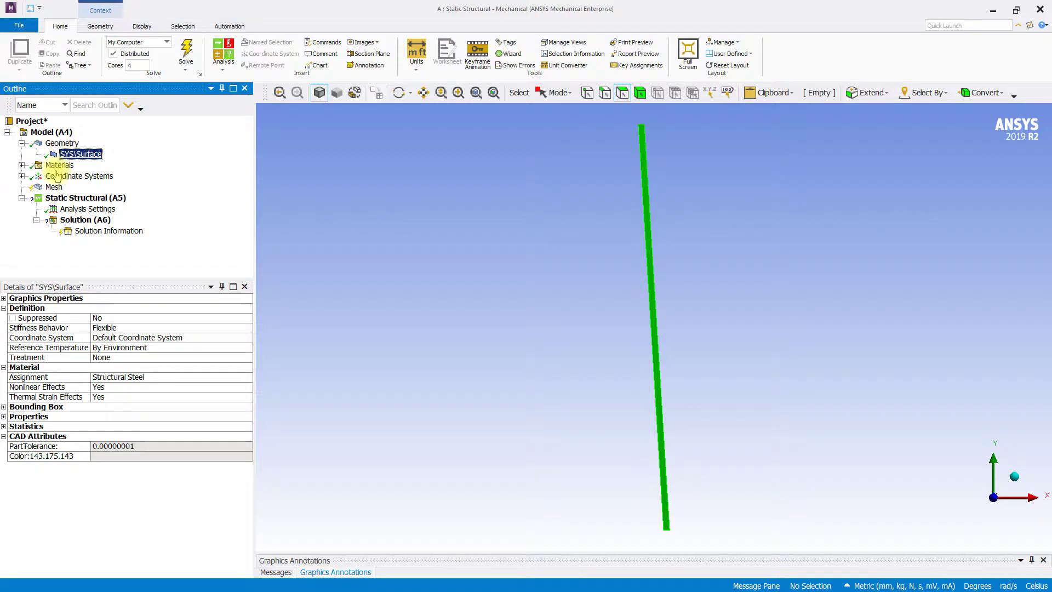
{"action": "left_click", "coordinate": [250, 380]}
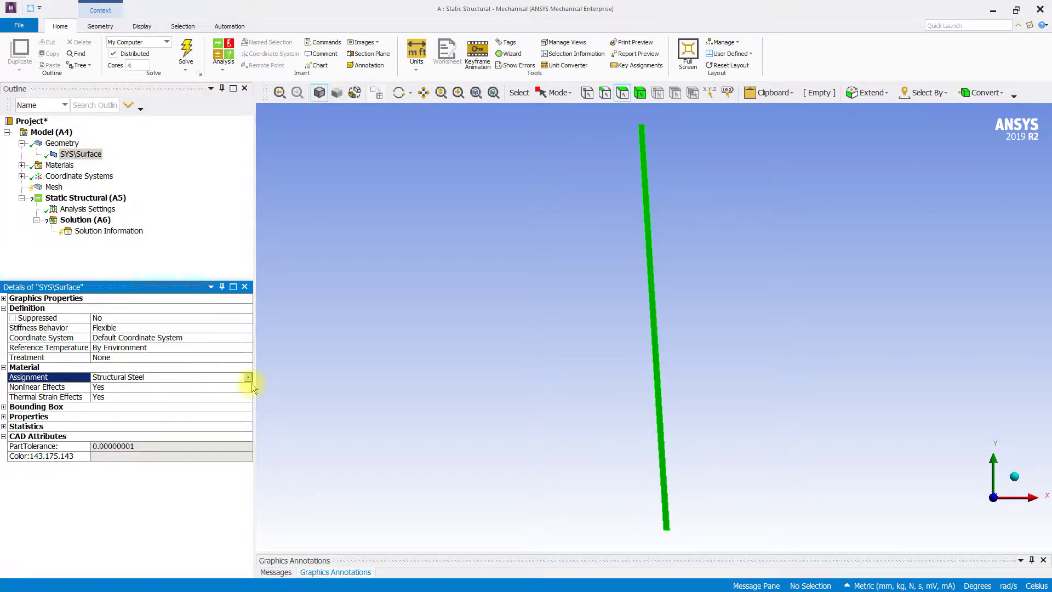
{"action": "left_click", "coordinate": [247, 377]}
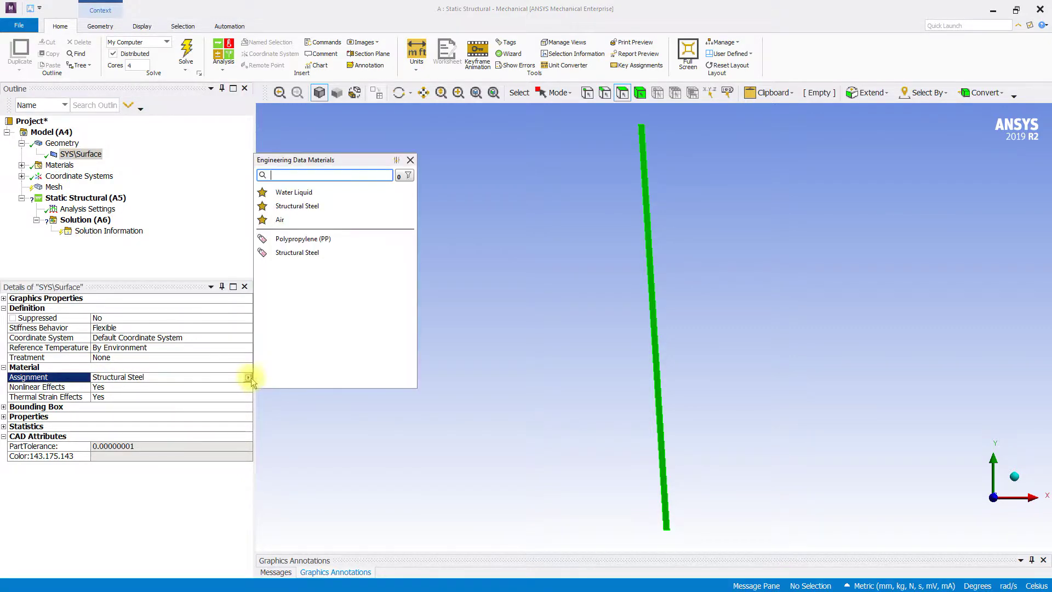
{"action": "left_click", "coordinate": [288, 238]}
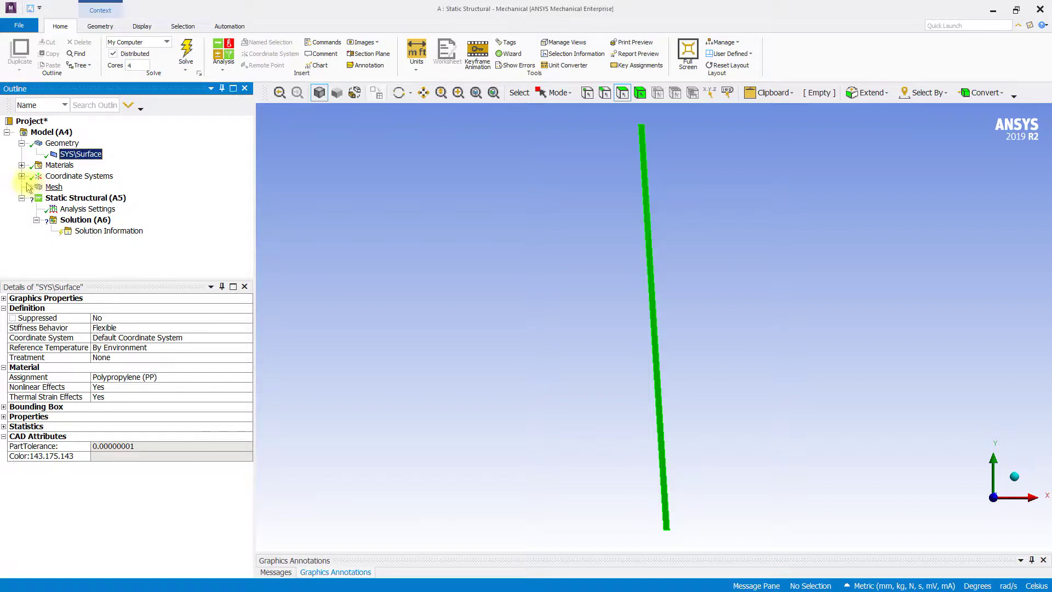
Review the Polypropylene (PP) material properties under Materials
{"action": "left_click", "coordinate": [22, 165]}
{"action": "left_click", "coordinate": [73, 177]}
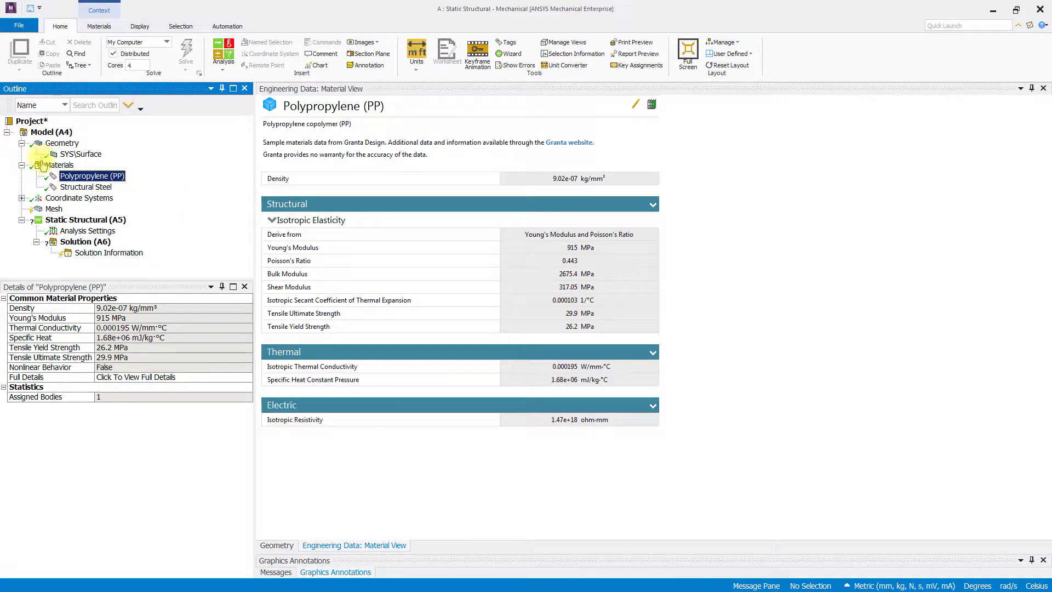
{"action": "left_click", "coordinate": [52, 209]}
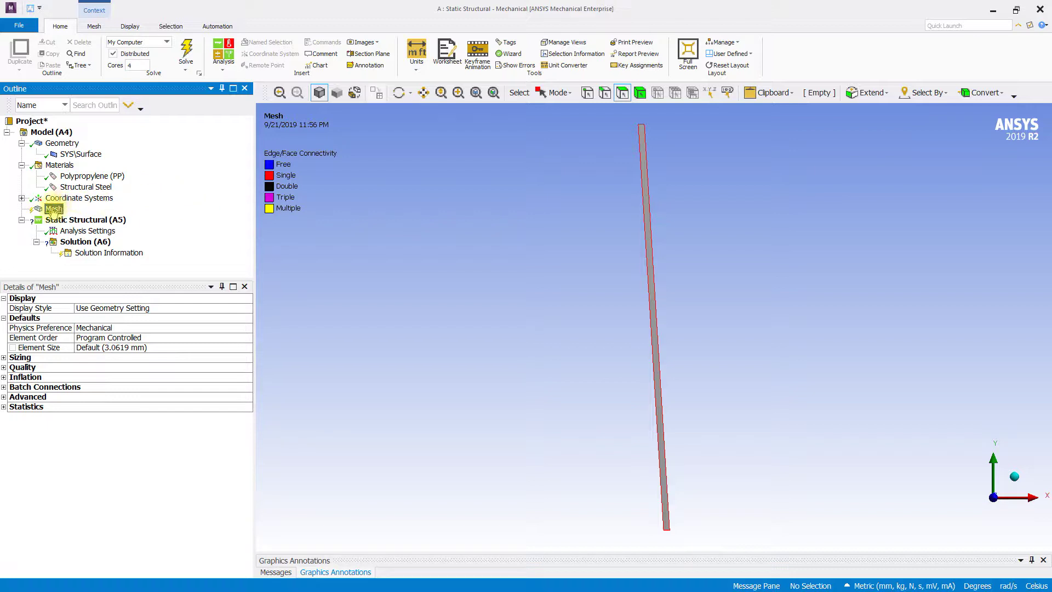
Add a Face Meshing control scoped to the wall face
{"action": "right_click", "coordinate": [55, 211]}
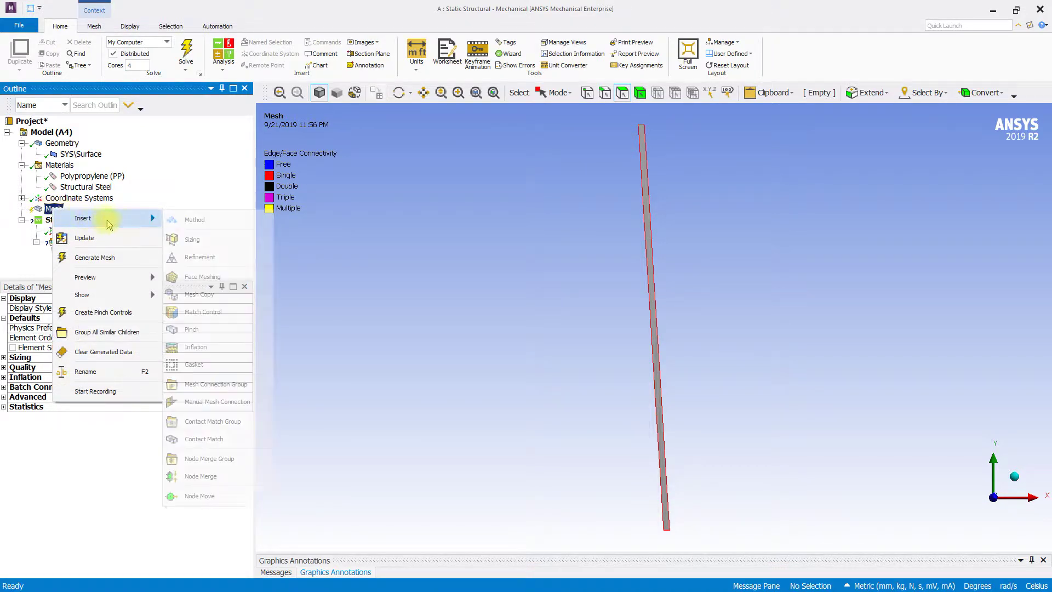
{"action": "mouse_move", "coordinate": [83, 218]}
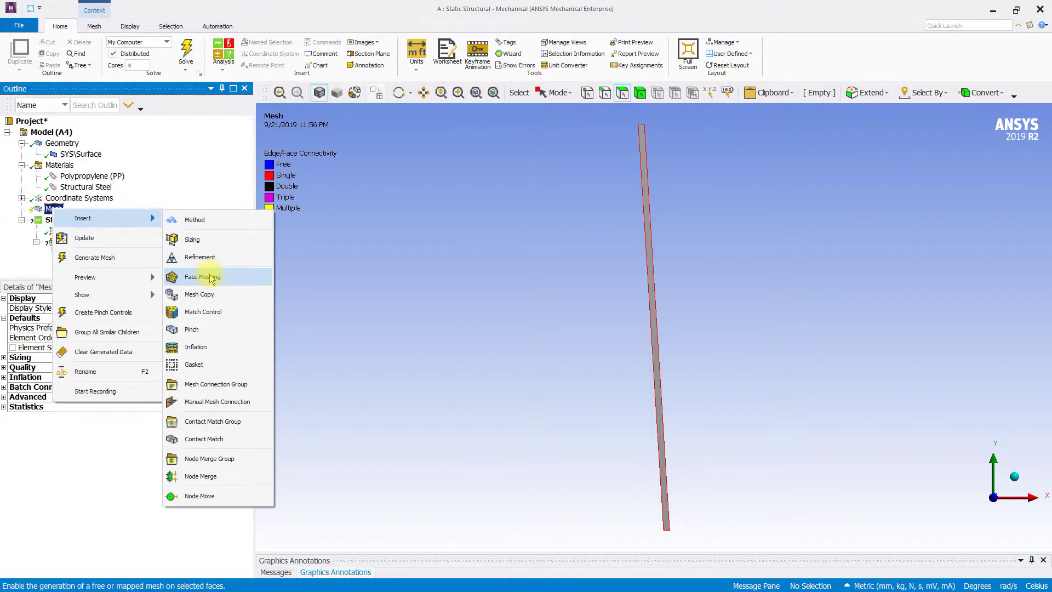
{"action": "left_click", "coordinate": [205, 276]}
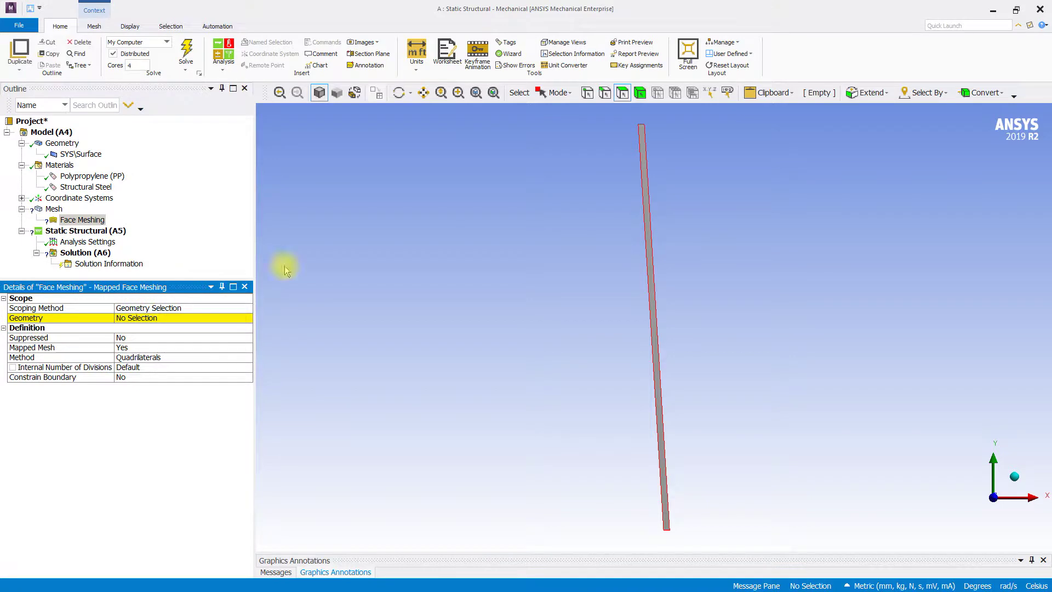
{"action": "left_click", "coordinate": [648, 266]}
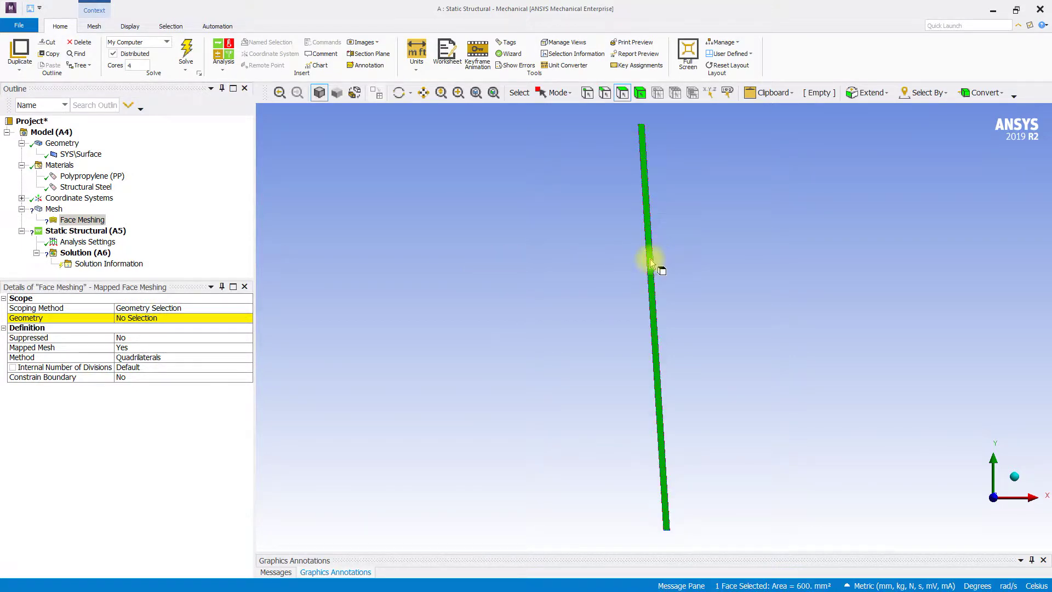
{"action": "left_click", "coordinate": [659, 245]}
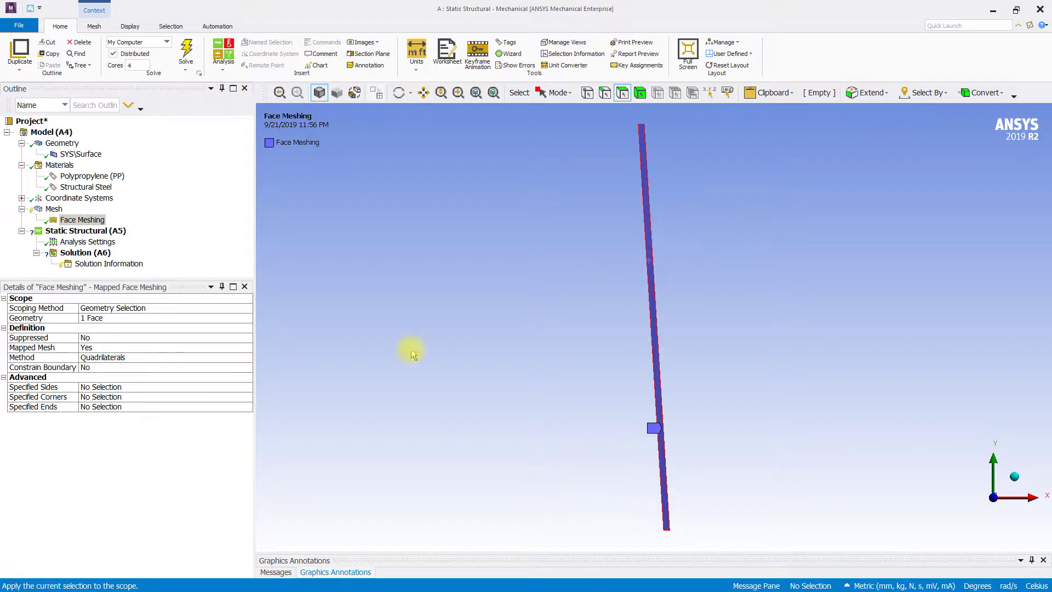
{"action": "left_click", "coordinate": [57, 220]}
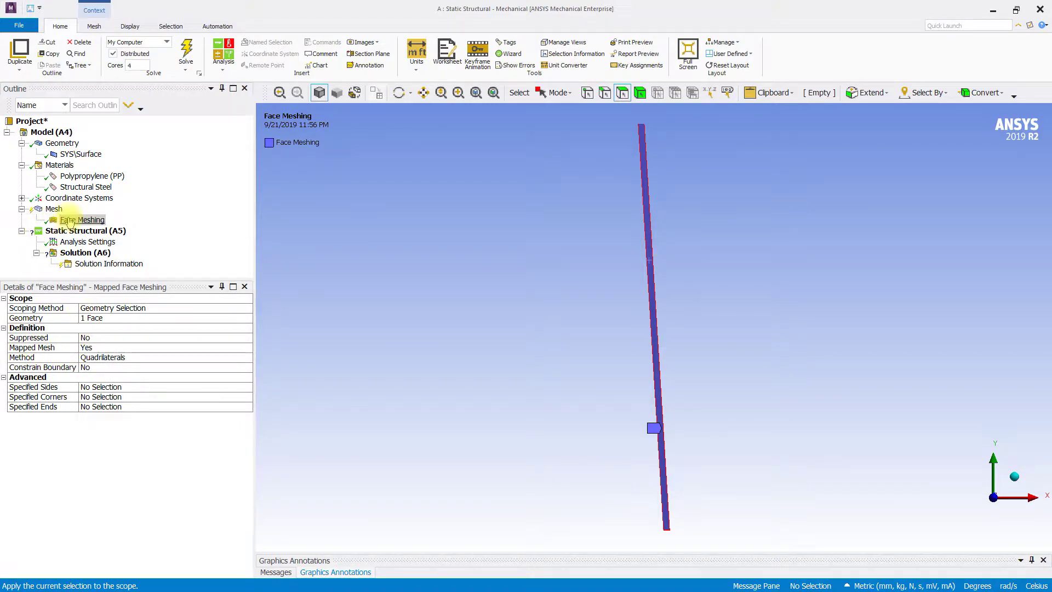
Add an Edge Sizing on the wall's top edge using 6 divisions
{"action": "middle_click_drag", "start_coordinate": [638, 127], "coordinate": [667, 143]}
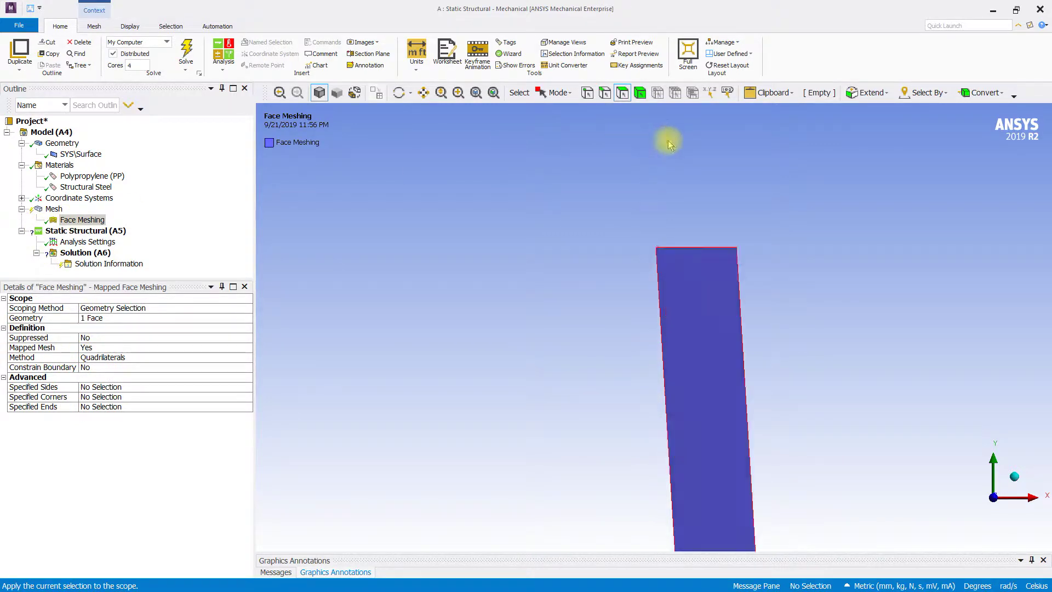
{"action": "left_click", "coordinate": [82, 220]}
{"action": "right_click", "coordinate": [81, 223]}
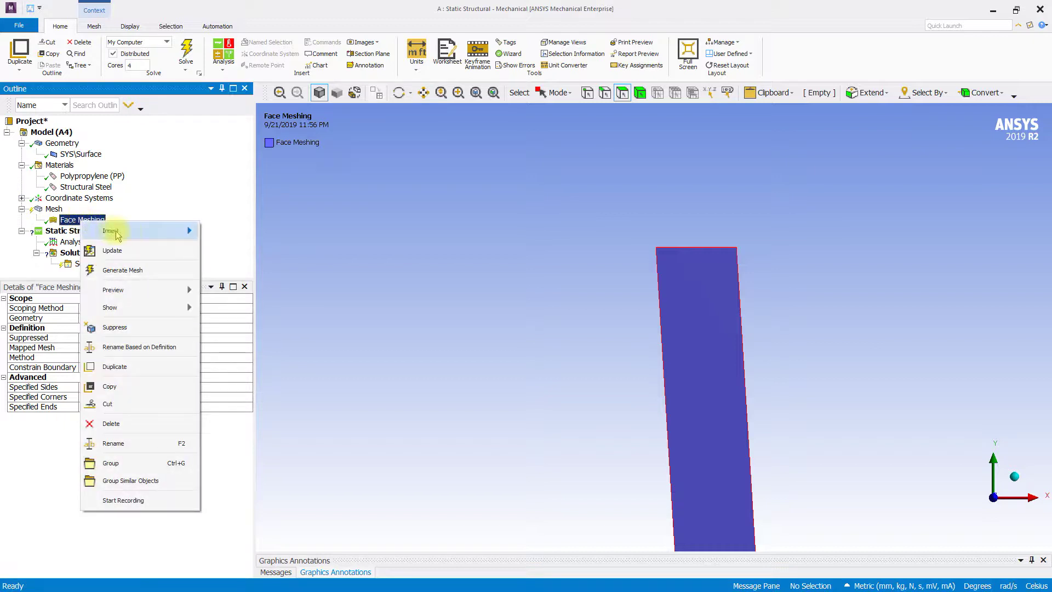
{"action": "left_click", "coordinate": [216, 252]}
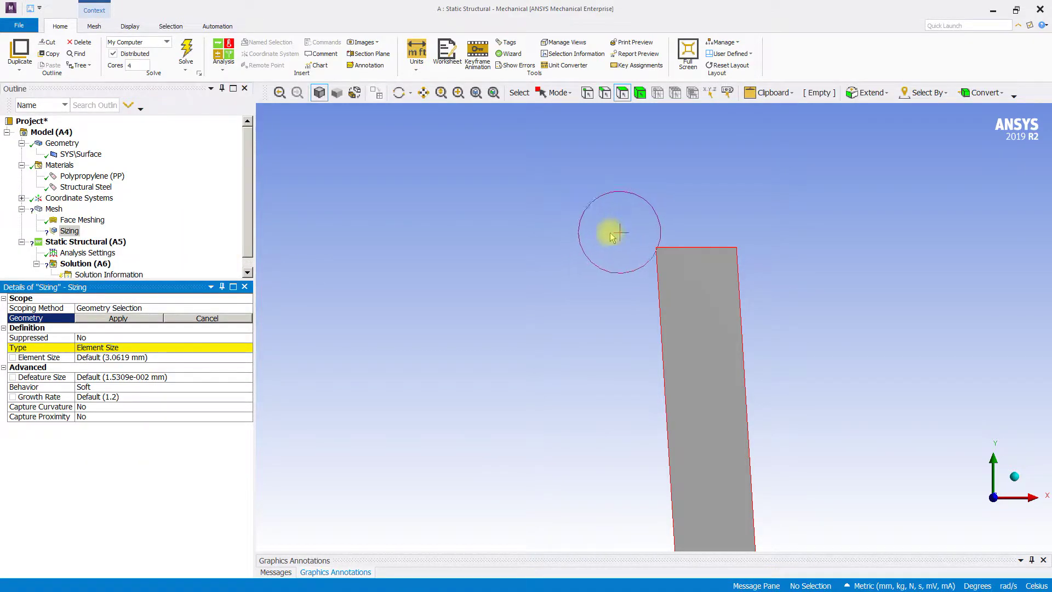
{"action": "left_click", "coordinate": [605, 93]}
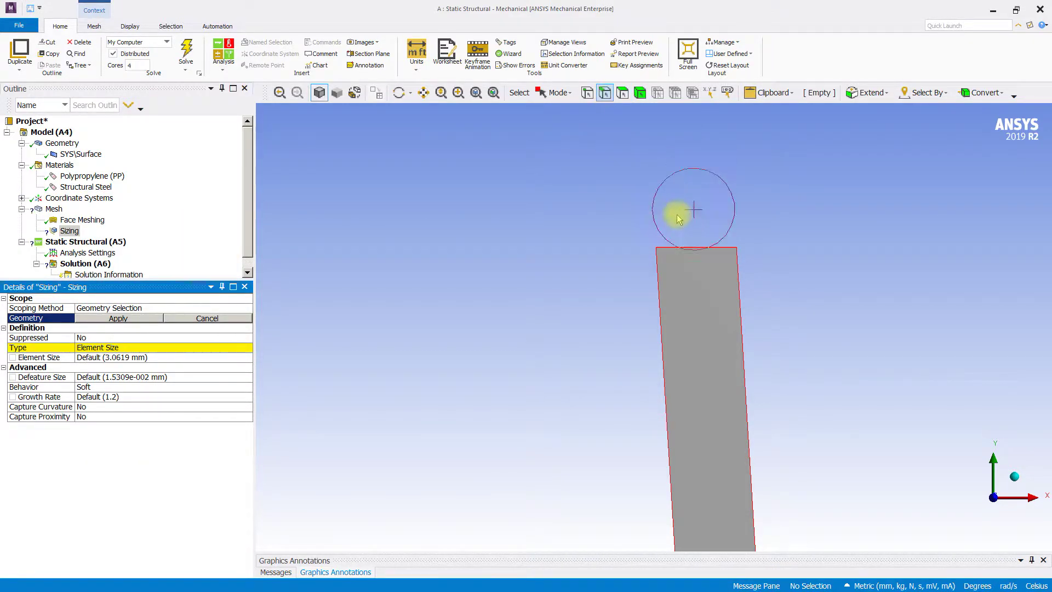
{"action": "left_click", "coordinate": [687, 249]}
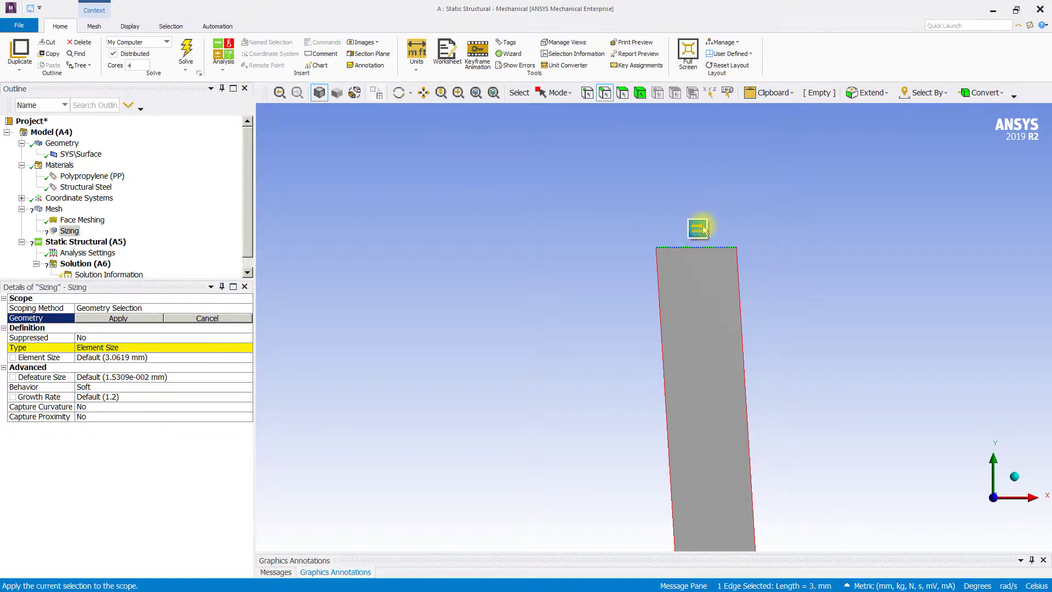
{"action": "left_click", "coordinate": [117, 318]}
{"action": "left_click", "coordinate": [118, 349]}
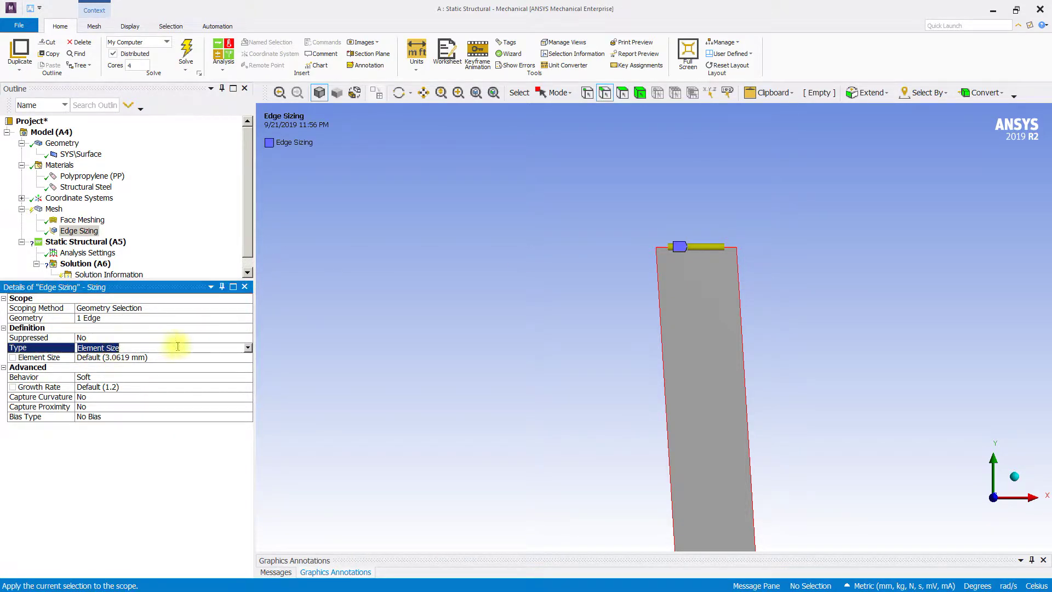
{"action": "left_click", "coordinate": [248, 349]}
{"action": "left_click", "coordinate": [230, 366]}
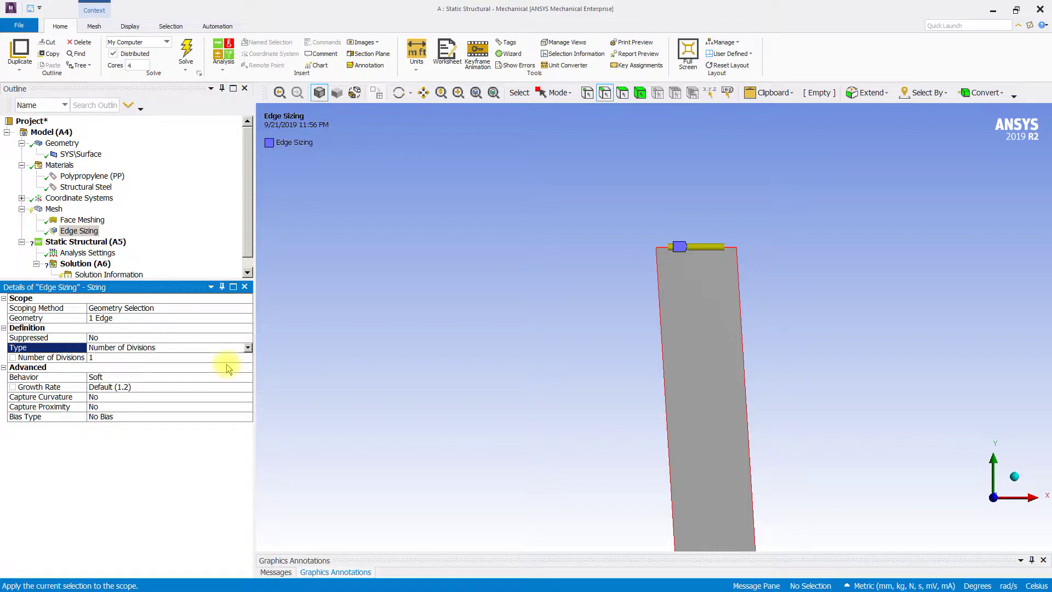
{"action": "left_click", "coordinate": [136, 359]}
{"action": "type", "text": "6"}
{"action": "key", "text": "Return"}
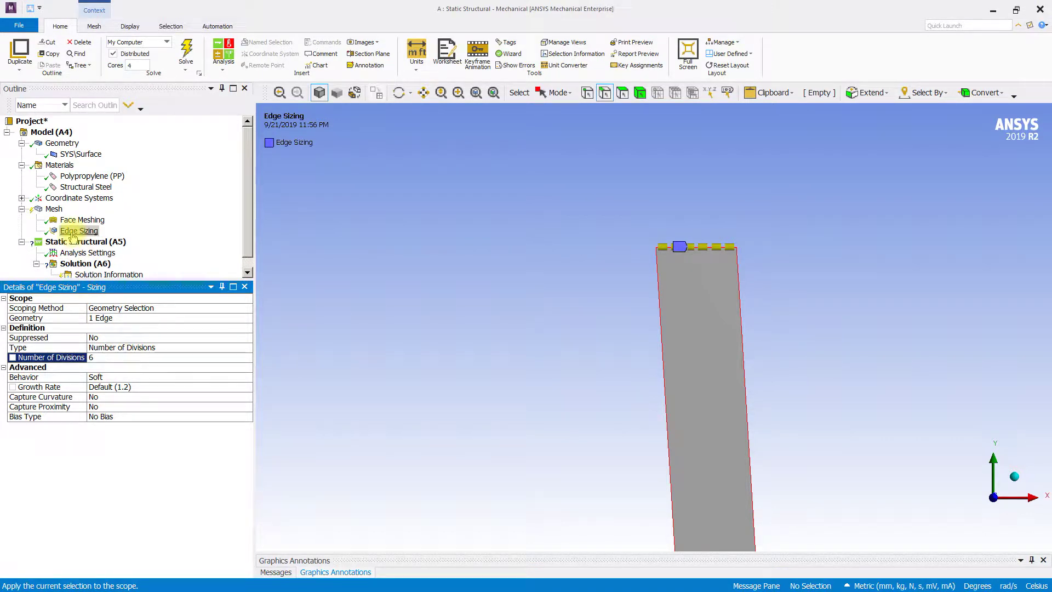
Generate the wall mesh and orbit the view to inspect the six-element grid
{"action": "right_click", "coordinate": [53, 210]}
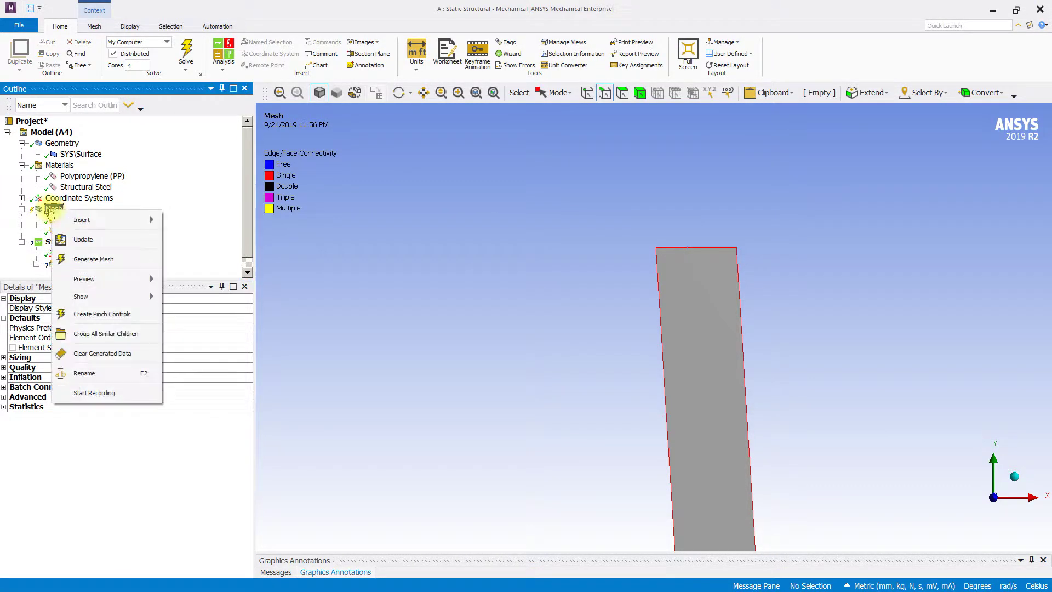
{"action": "left_click", "coordinate": [76, 262]}
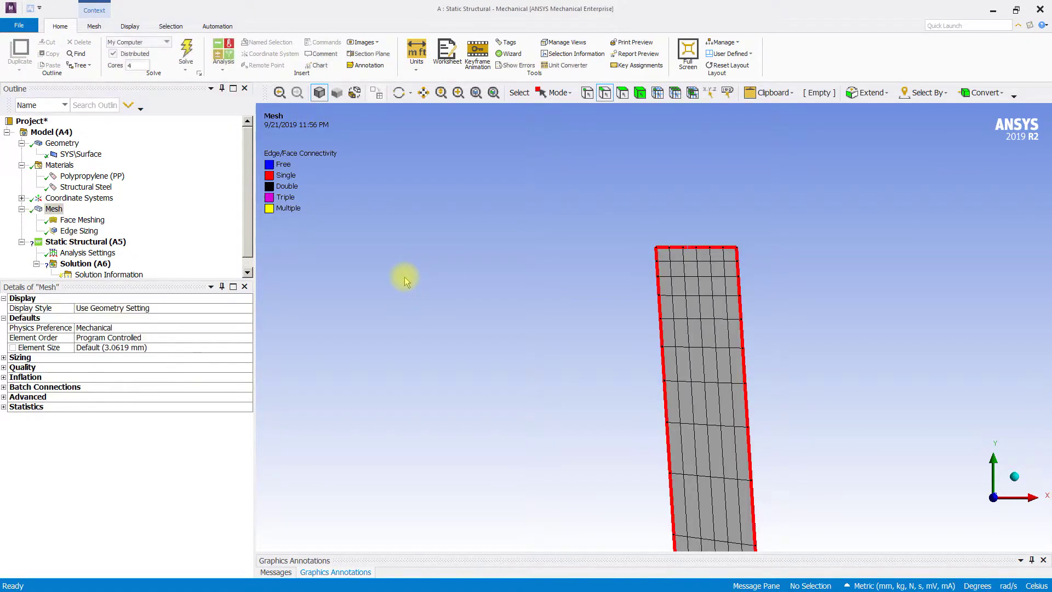
{"action": "middle_click_drag", "start_coordinate": [404, 281], "coordinate": [414, 258]}
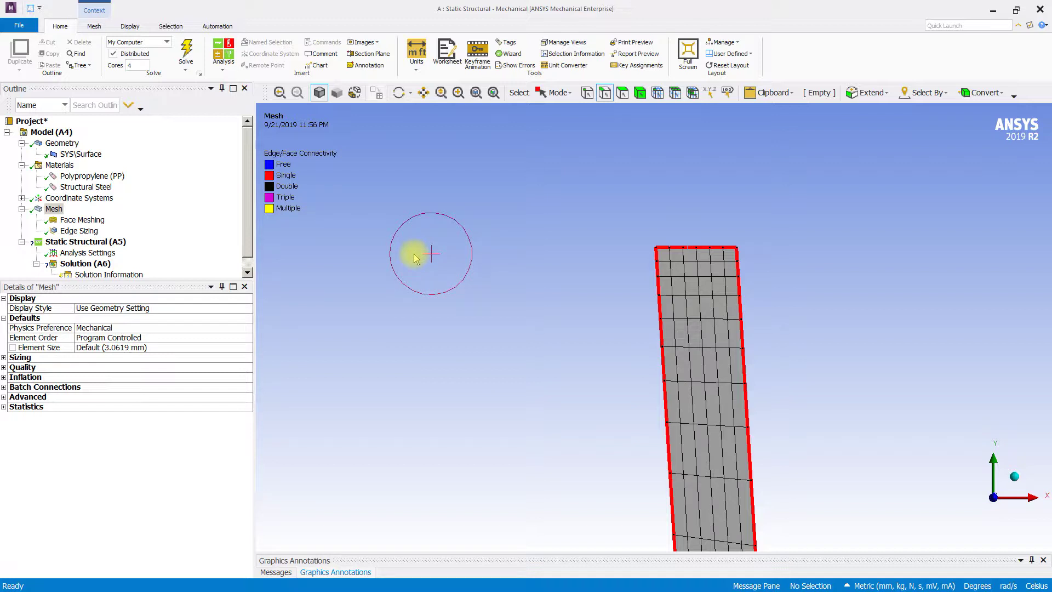
{"action": "middle_click_drag", "start_coordinate": [414, 258], "coordinate": [411, 254]}
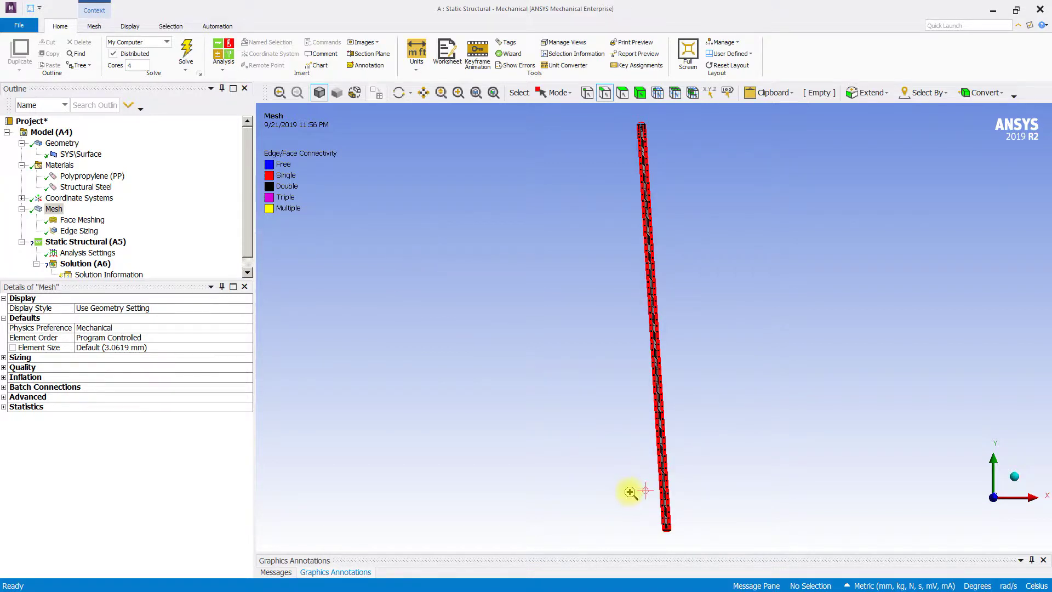
{"action": "mouse_move", "coordinate": [630, 491]}
{"action": "middle_mouse_down"}
{"action": "mouse_move", "coordinate": [687, 546]}
{"action": "mouse_move", "coordinate": [604, 440]}
{"action": "mouse_move", "coordinate": [501, 404]}
{"action": "middle_mouse_up"}
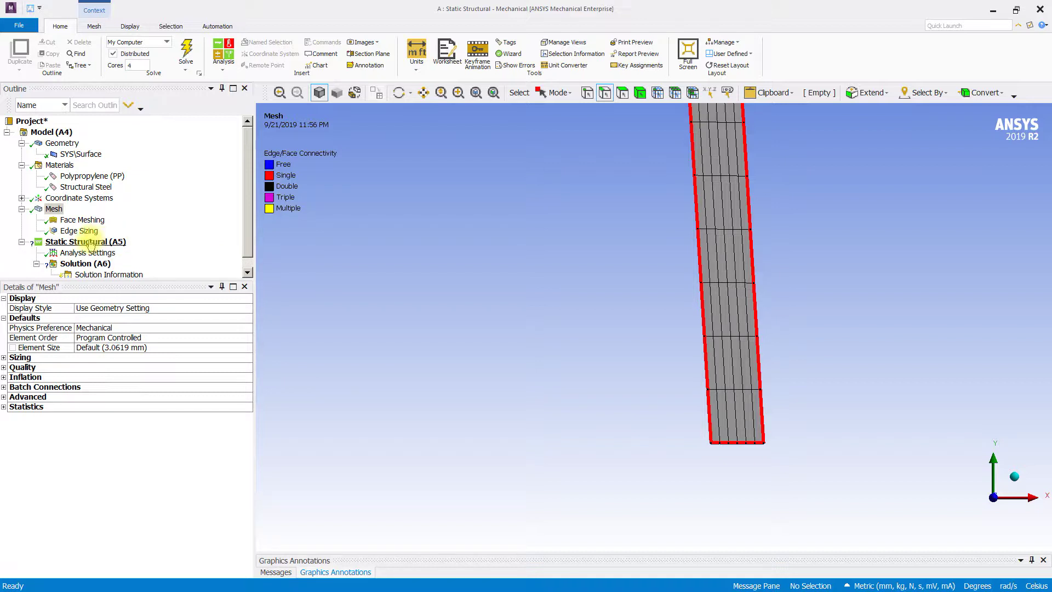
Add a Displacement support on the wall's bottom edge with X free and Y 0 mm
{"action": "left_click", "coordinate": [88, 241]}
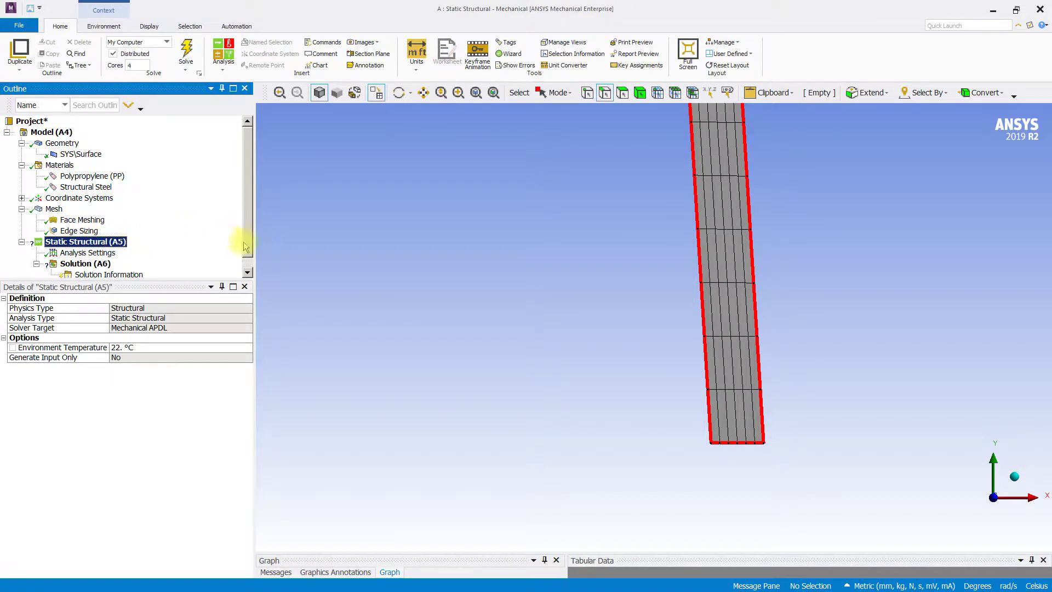
{"action": "scroll", "coordinate": [247, 246], "scroll_direction": "down", "scroll_amount": 1}
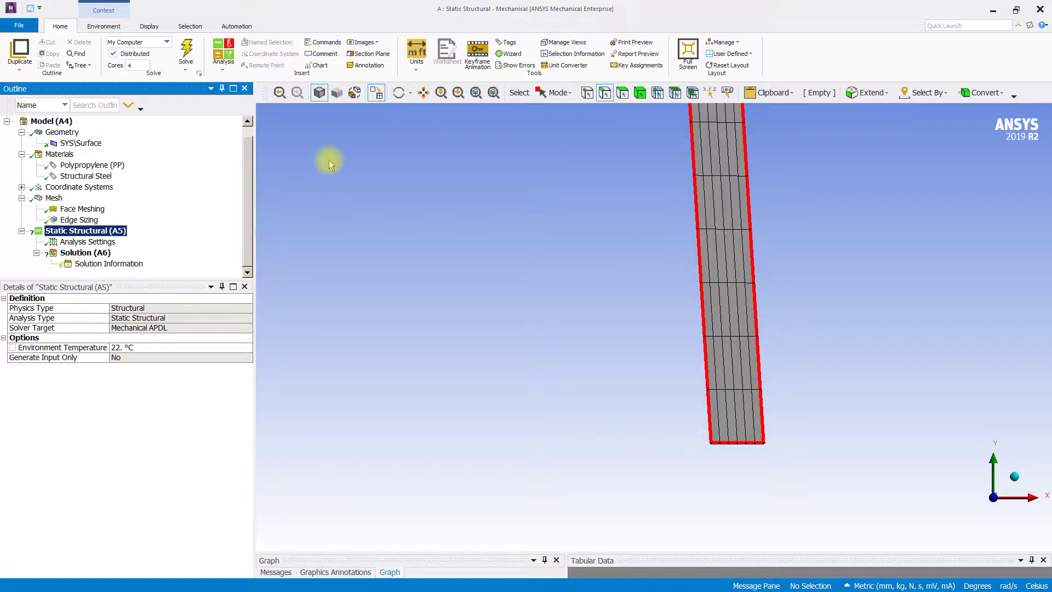
{"action": "left_click", "coordinate": [103, 27]}
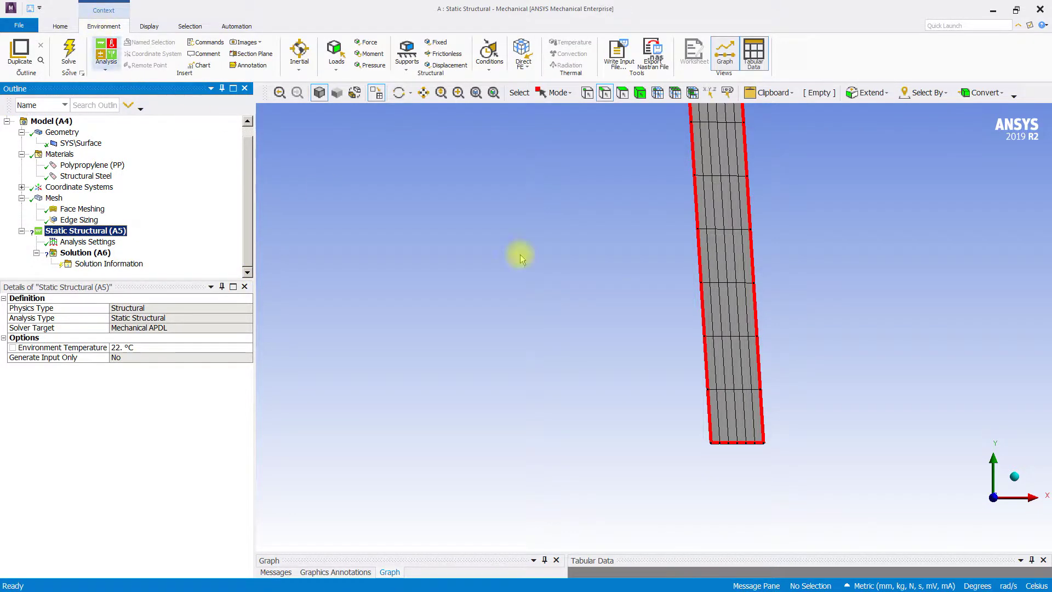
{"action": "left_click", "coordinate": [736, 443]}
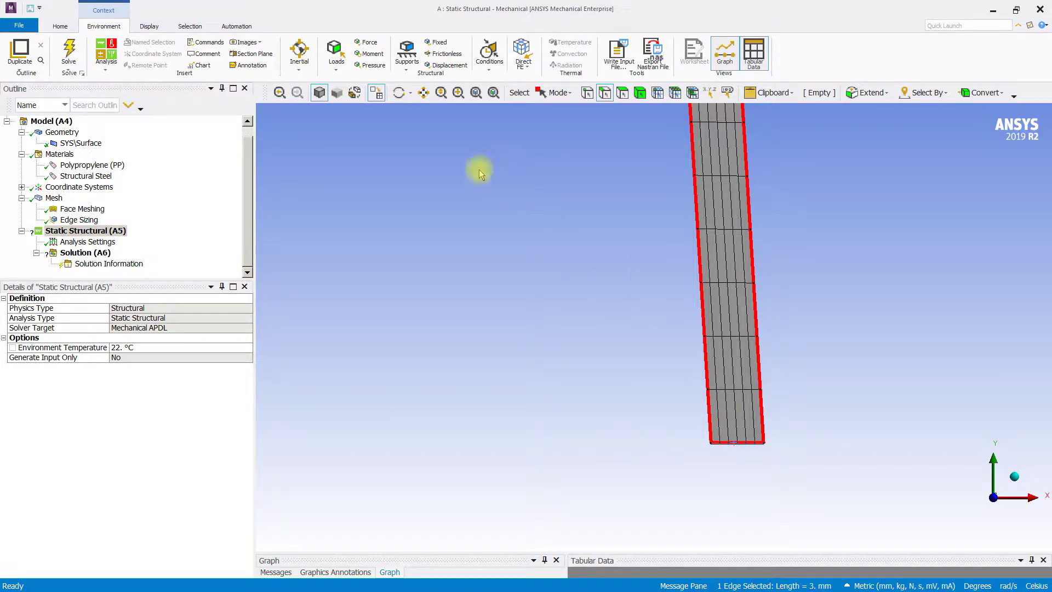
{"action": "left_click", "coordinate": [450, 64]}
{"action": "left_click", "coordinate": [135, 366]}
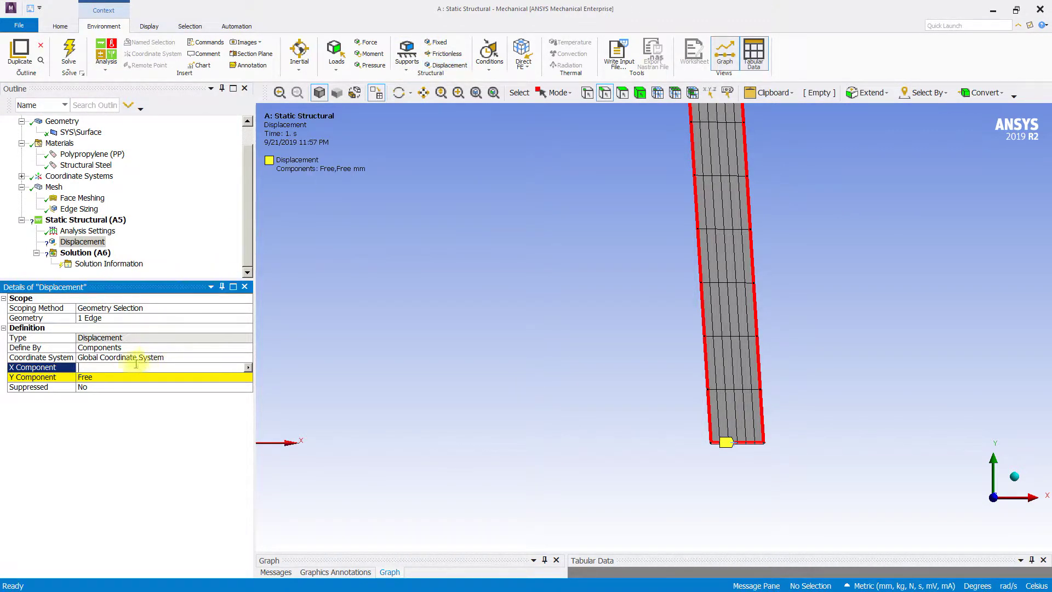
{"action": "left_click", "coordinate": [88, 377]}
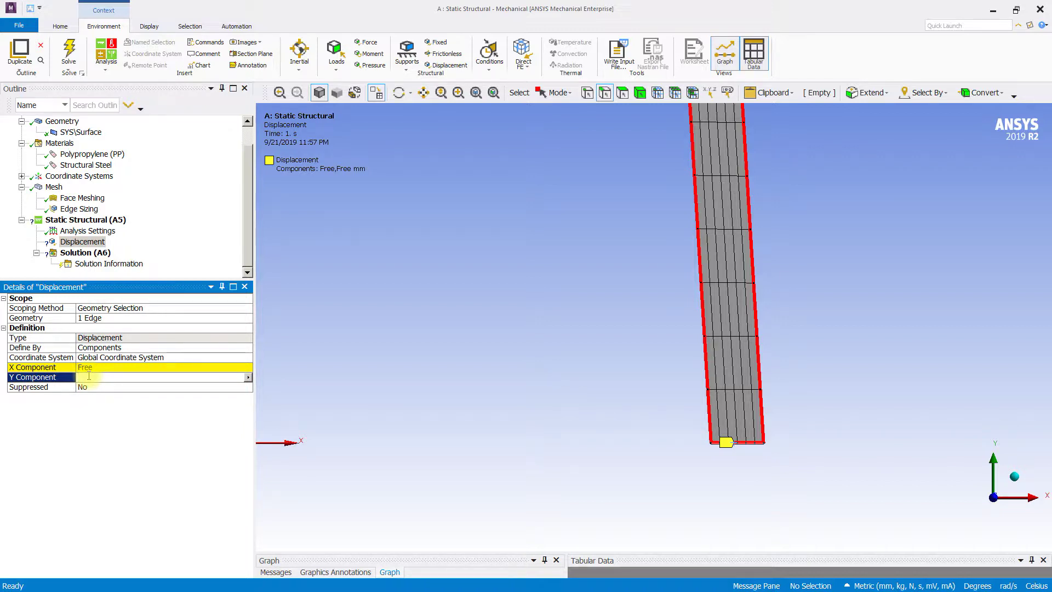
{"action": "type", "text": "0"}
{"action": "key", "text": "Return"}
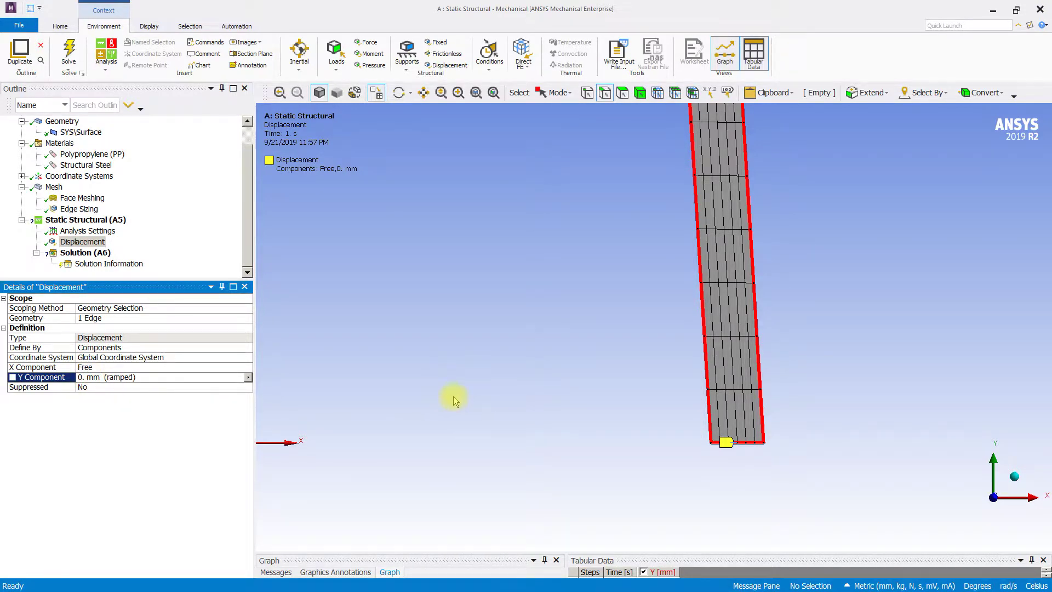
{"action": "key", "text": "F7"}
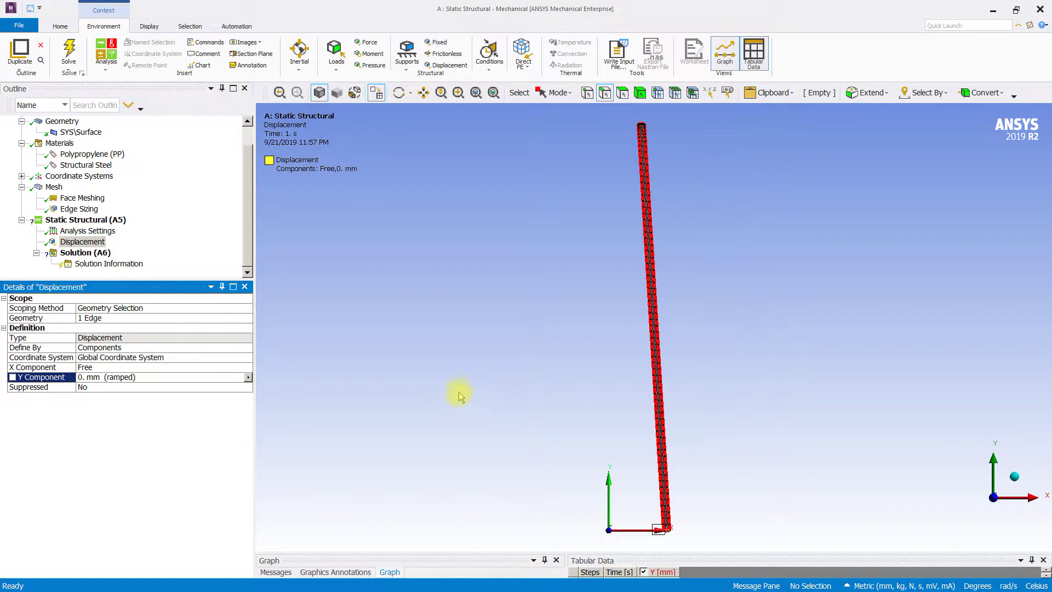
{"action": "scroll", "coordinate": [674, 148], "scroll_direction": "up", "scroll_amount": 3}
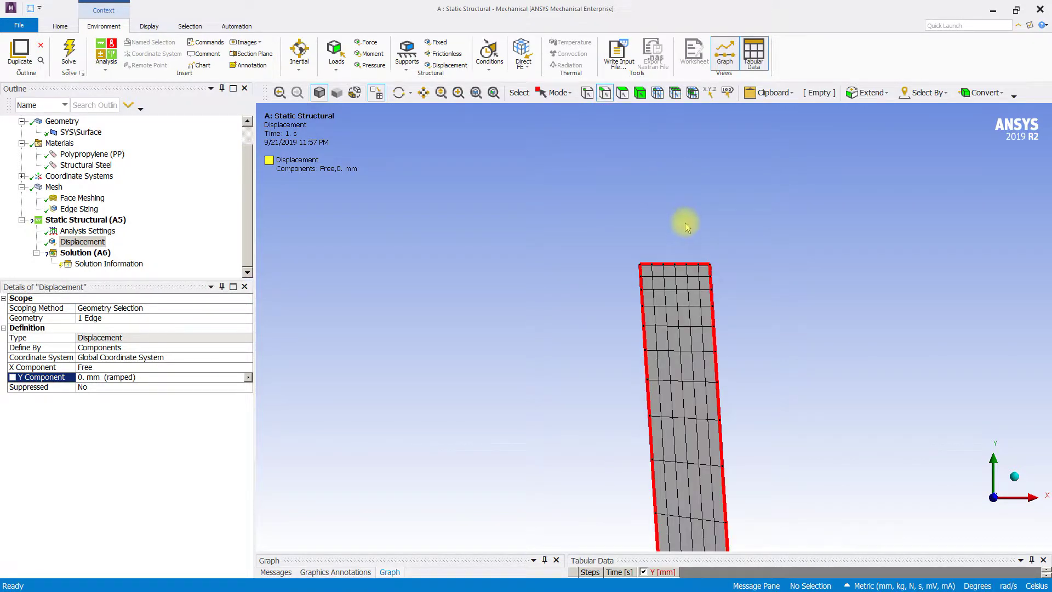
{"action": "left_click", "coordinate": [691, 265]}
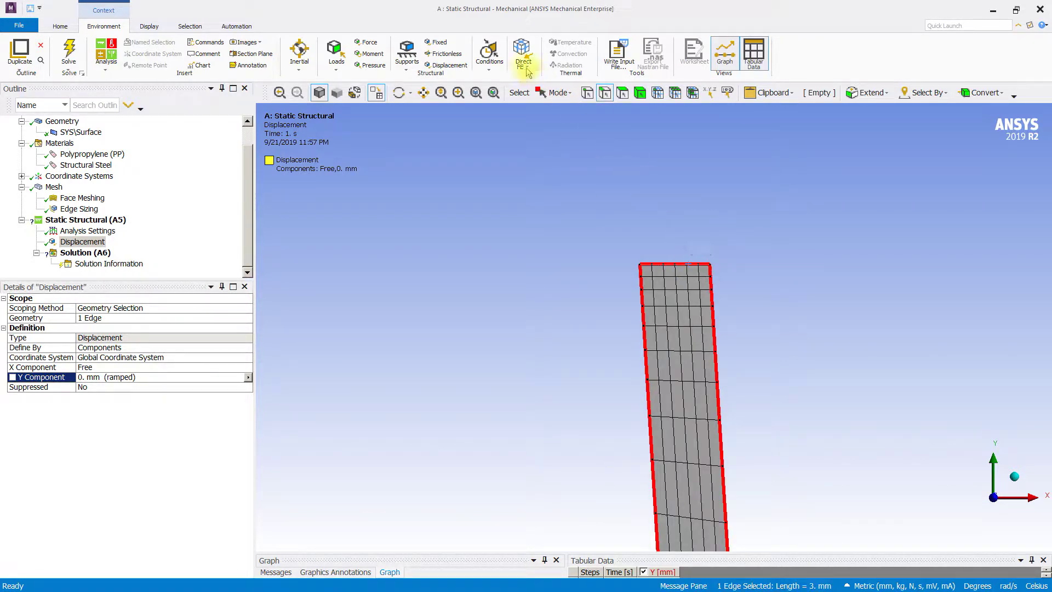
Insert Displacement 2 on the top edge with X free and Y set to -3 mm
{"action": "left_click", "coordinate": [428, 66]}
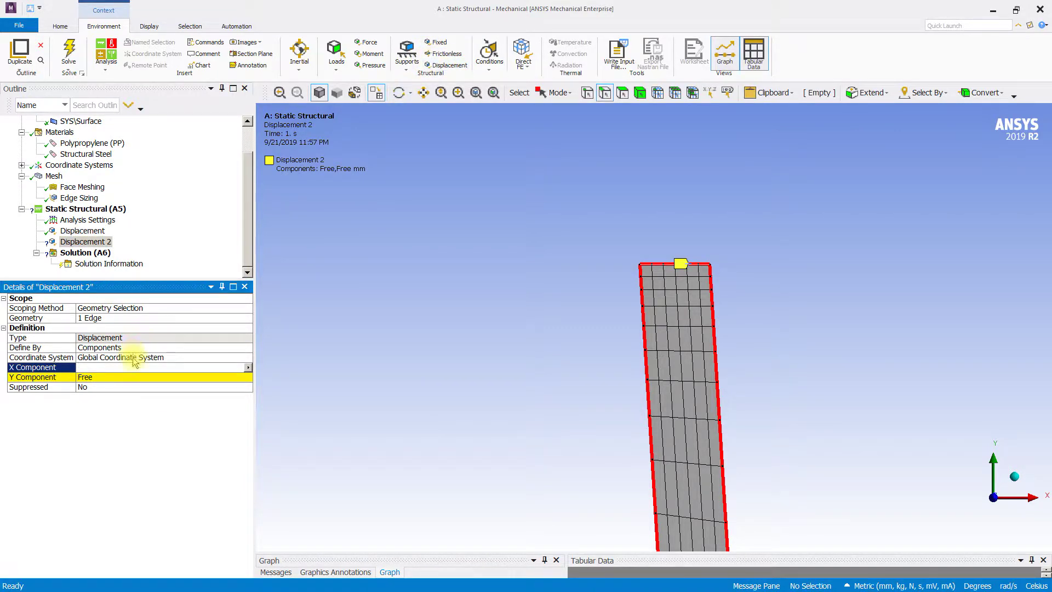
{"action": "left_click", "coordinate": [82, 378]}
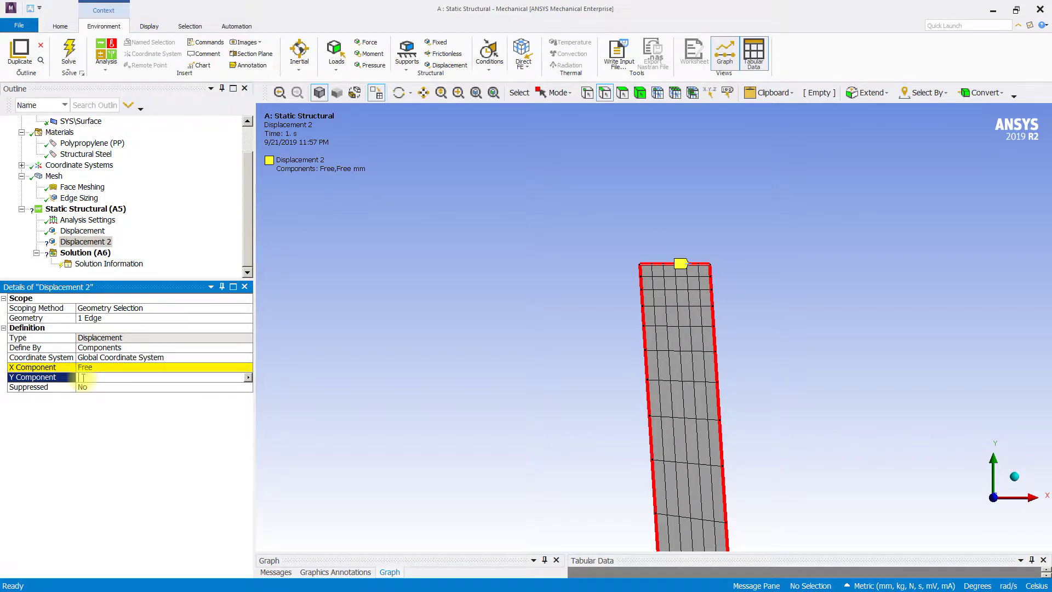
{"action": "type", "text": "-3"}
{"action": "key", "text": "Return"}
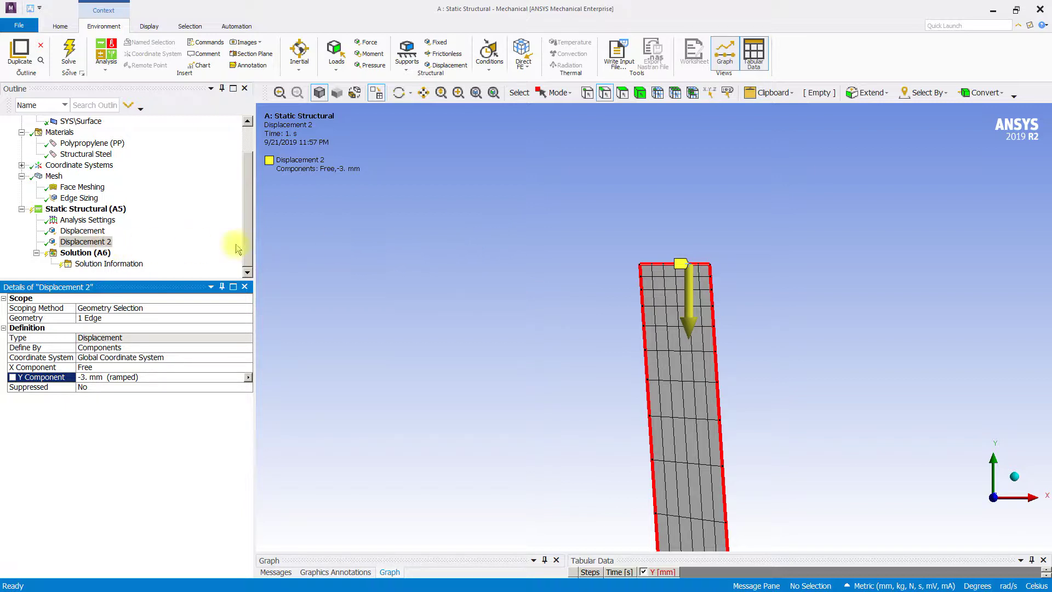
{"action": "left_click", "coordinate": [103, 243]}
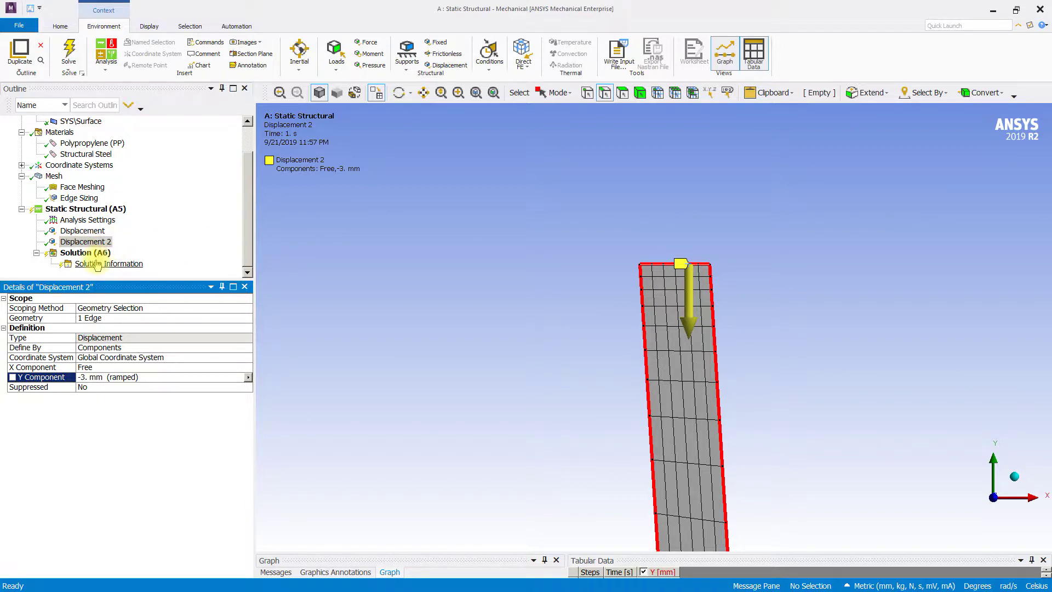
Insert a Force Reaction probe under Solution, scoped to the Displacement boundary condition
{"action": "left_click", "coordinate": [97, 254]}
{"action": "right_click", "coordinate": [97, 255]}
{"action": "mouse_move", "coordinate": [156, 261]}
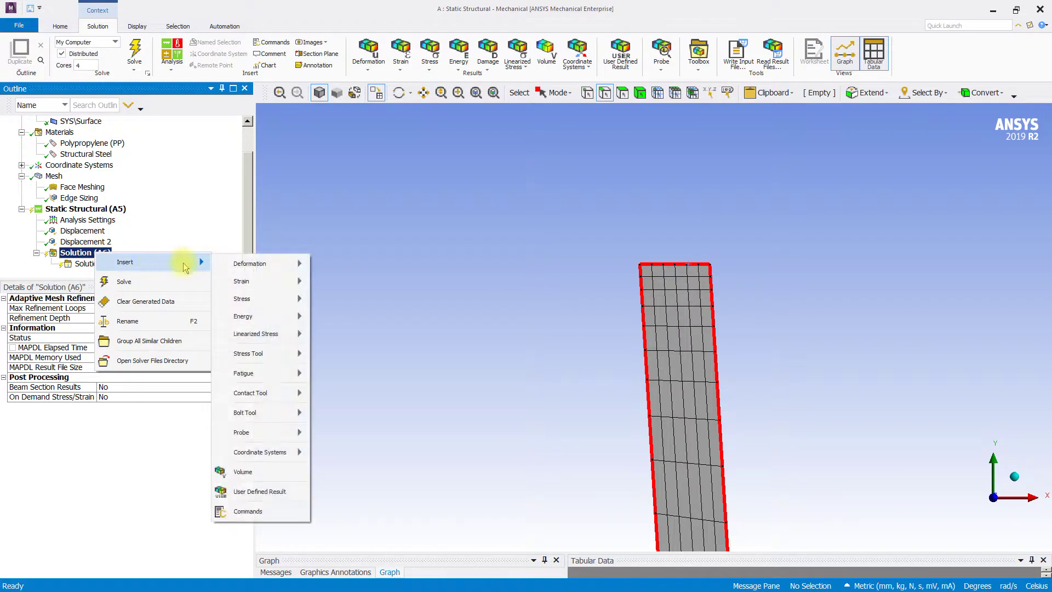
{"action": "mouse_move", "coordinate": [246, 432]}
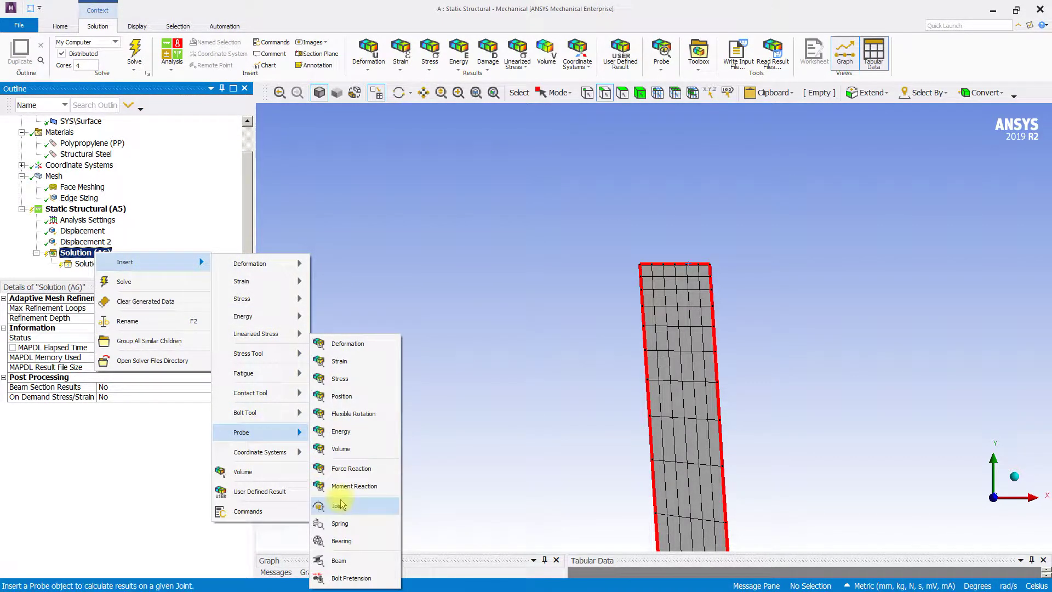
{"action": "left_click", "coordinate": [351, 470]}
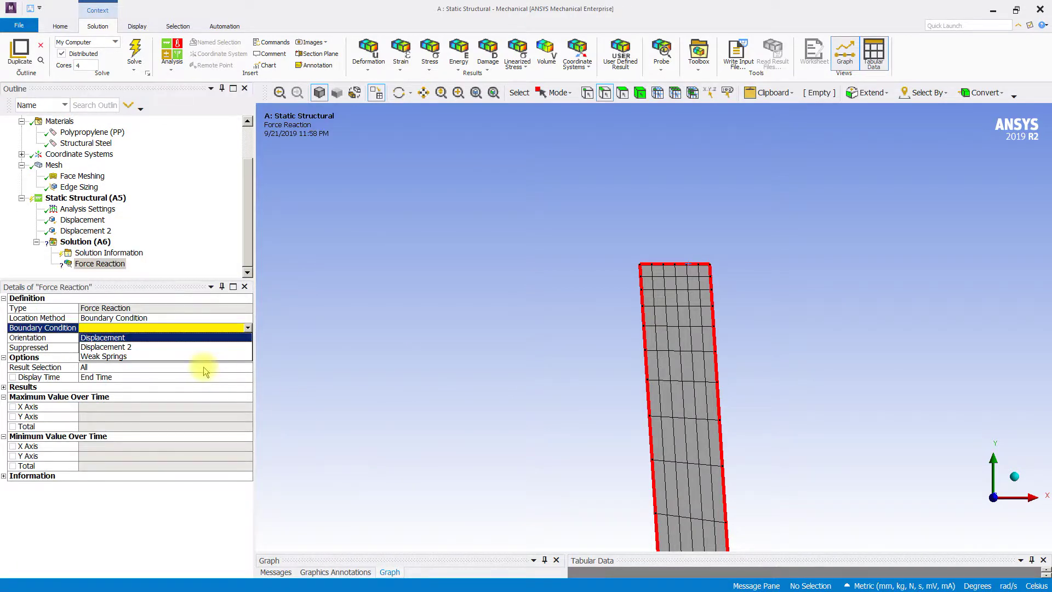
{"action": "left_click", "coordinate": [125, 339]}
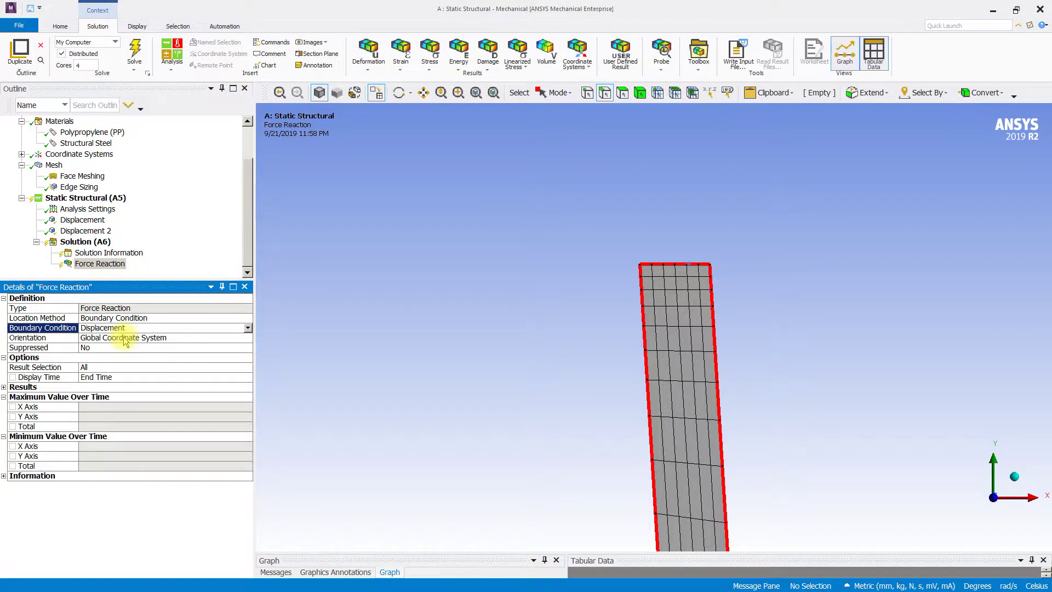
{"action": "left_click", "coordinate": [99, 263]}
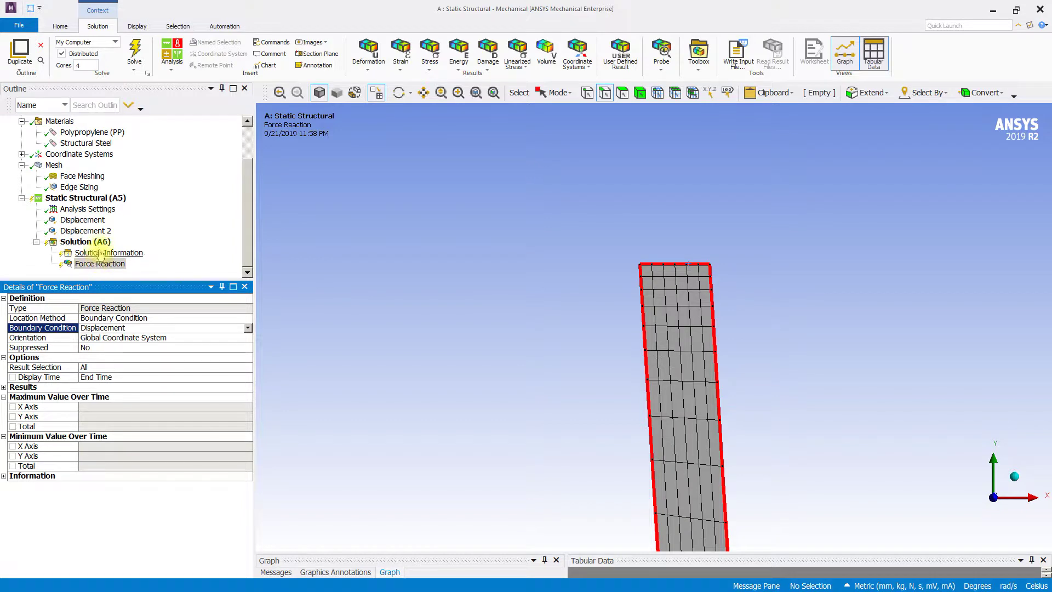
Insert a Stress Tool with its stress limit based on tensile ultimate strength
{"action": "right_click", "coordinate": [99, 242]}
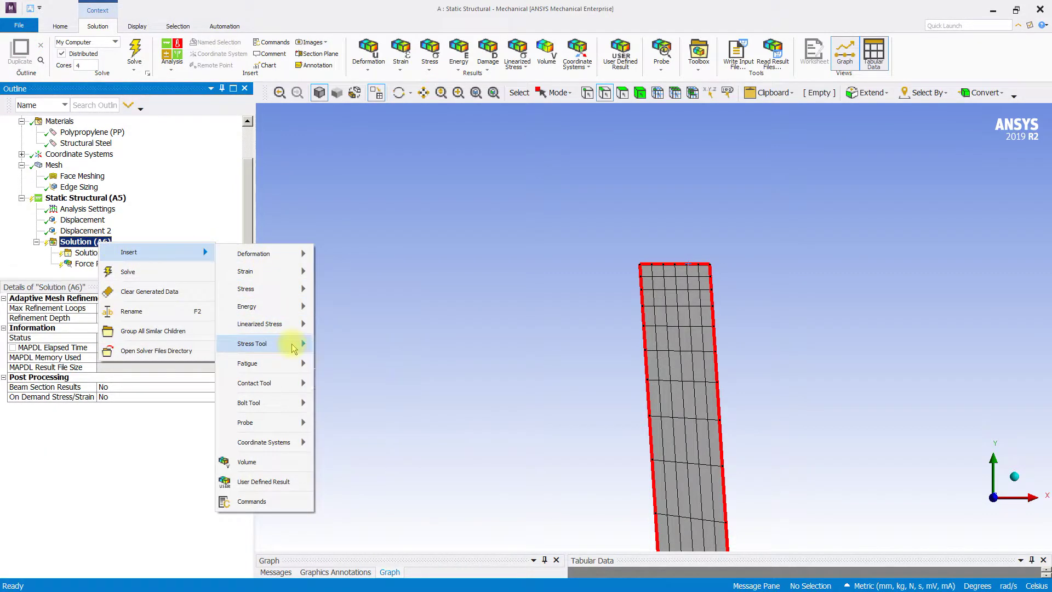
{"action": "mouse_move", "coordinate": [259, 344]}
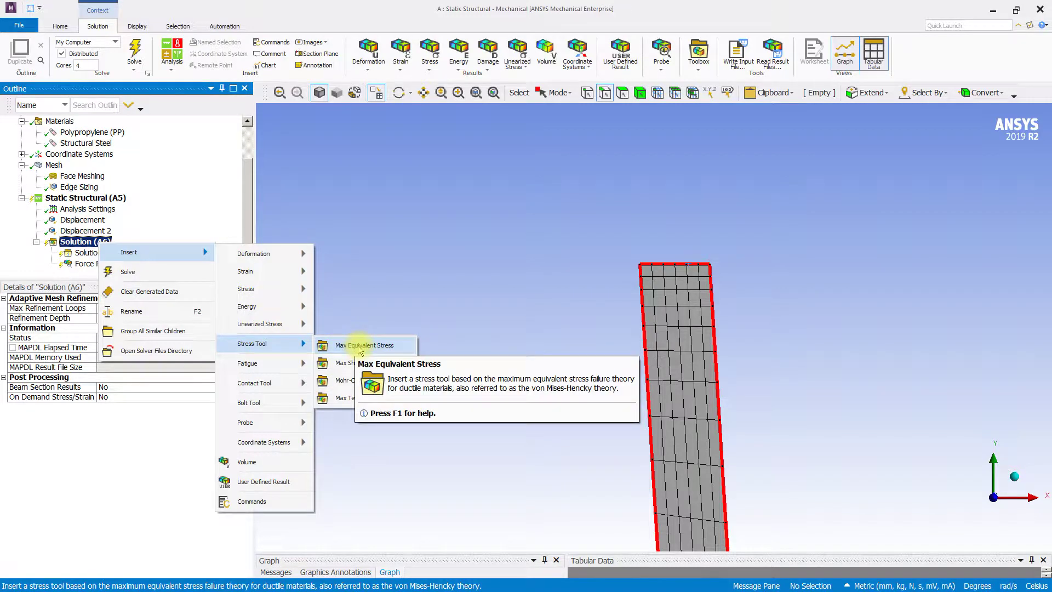
{"action": "left_click", "coordinate": [360, 346]}
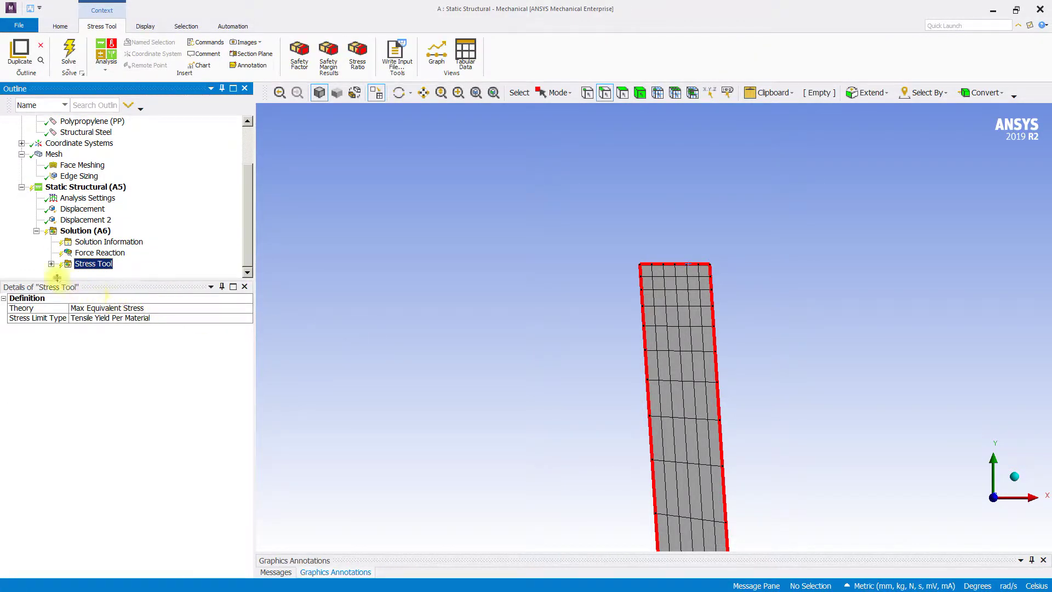
{"action": "left_click", "coordinate": [120, 318]}
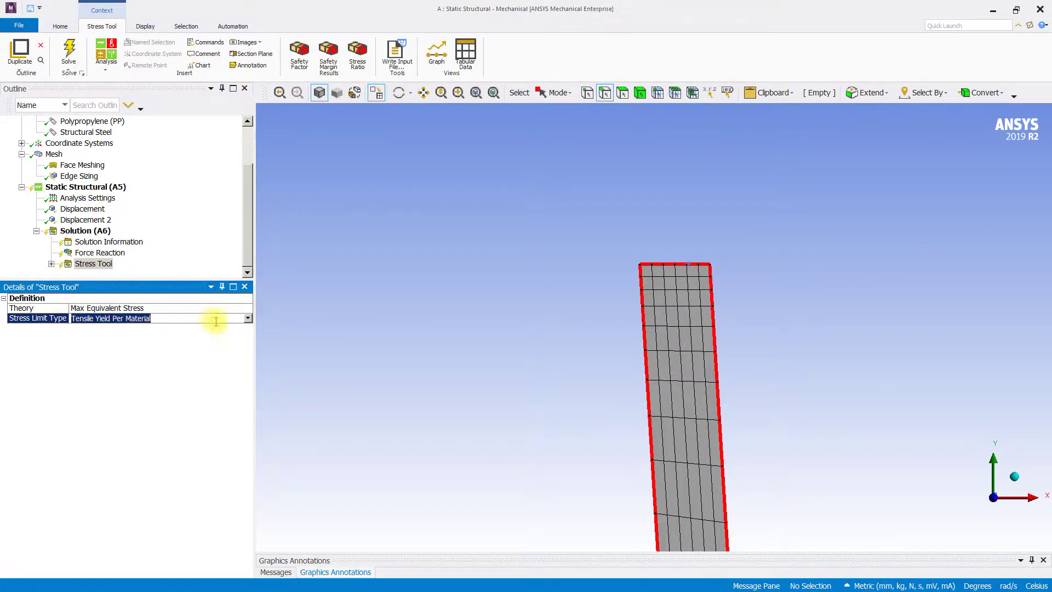
{"action": "left_click", "coordinate": [247, 319]}
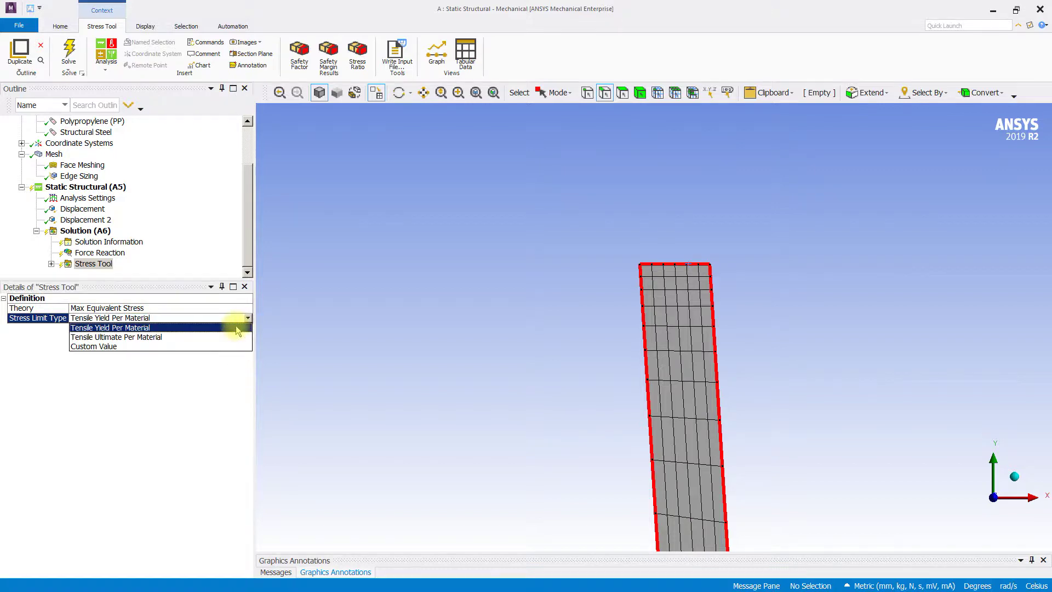
{"action": "left_click", "coordinate": [107, 337]}
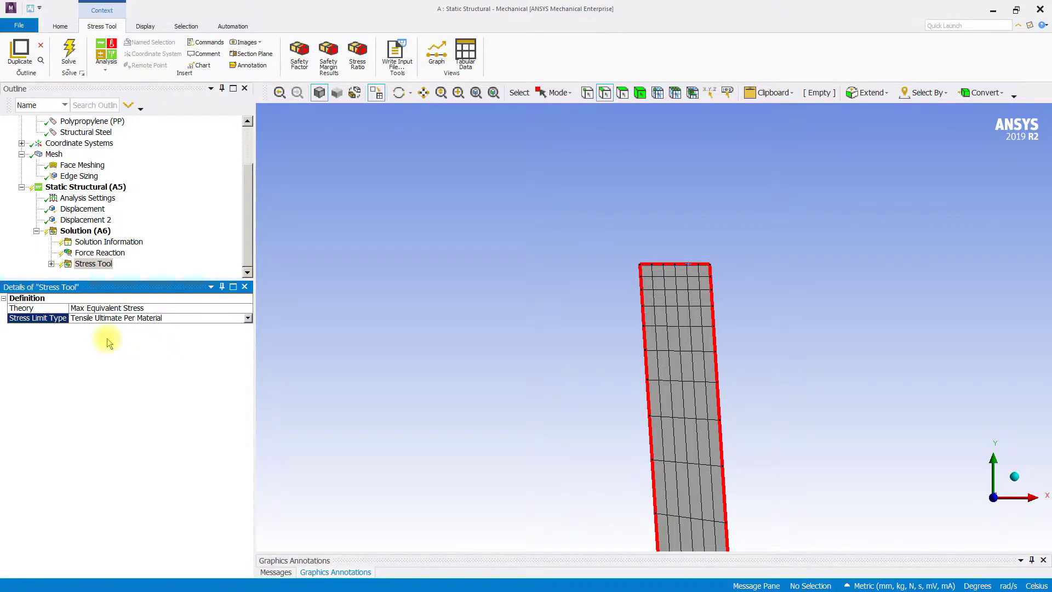
Expand the Stress Tool and select its Safety Factor result to show its details
{"action": "left_click", "coordinate": [50, 264]}
{"action": "left_click", "coordinate": [96, 266]}
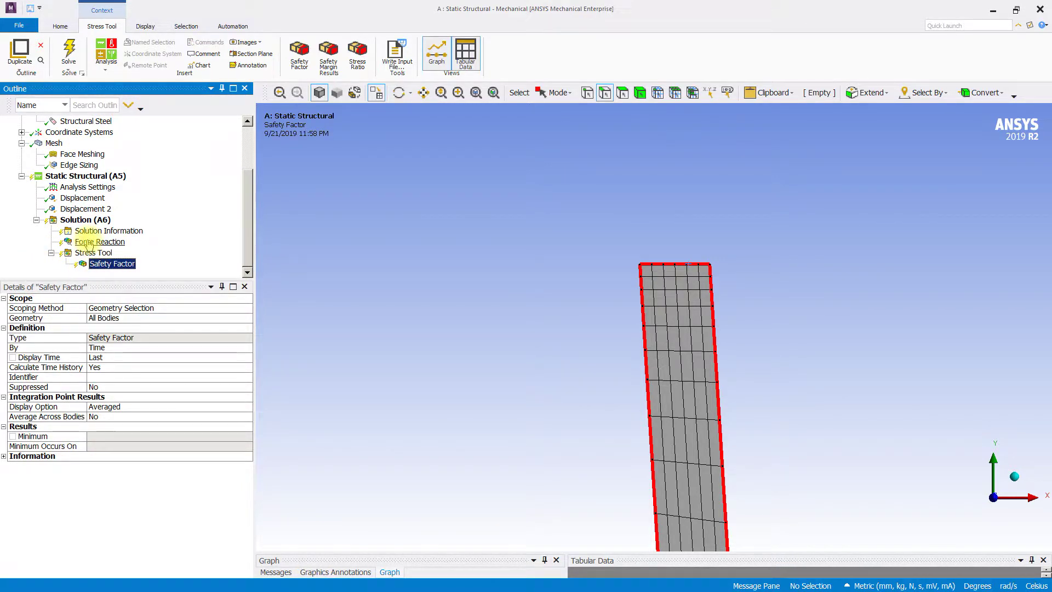
{"action": "left_click", "coordinate": [88, 243]}
{"action": "left_click", "coordinate": [107, 265]}
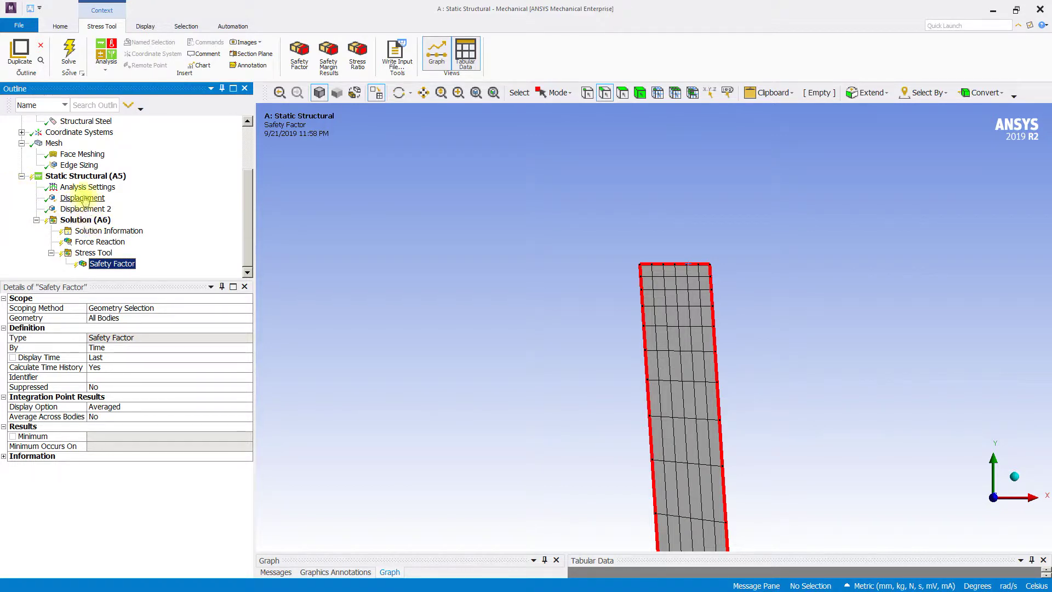
Turn Large Deflection on in the Analysis Settings
{"action": "left_click", "coordinate": [81, 188]}
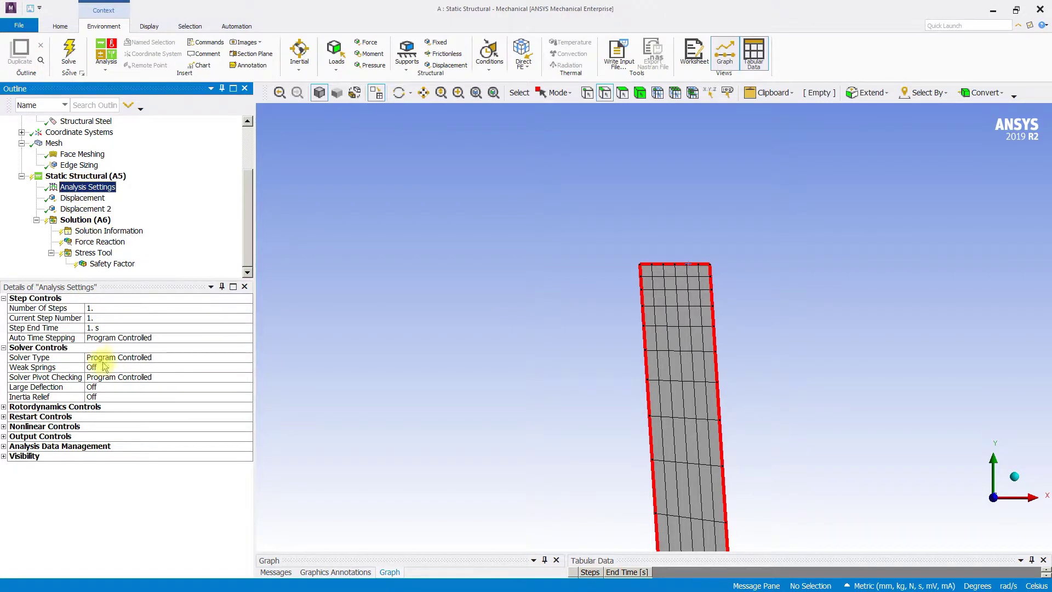
{"action": "left_click", "coordinate": [99, 388]}
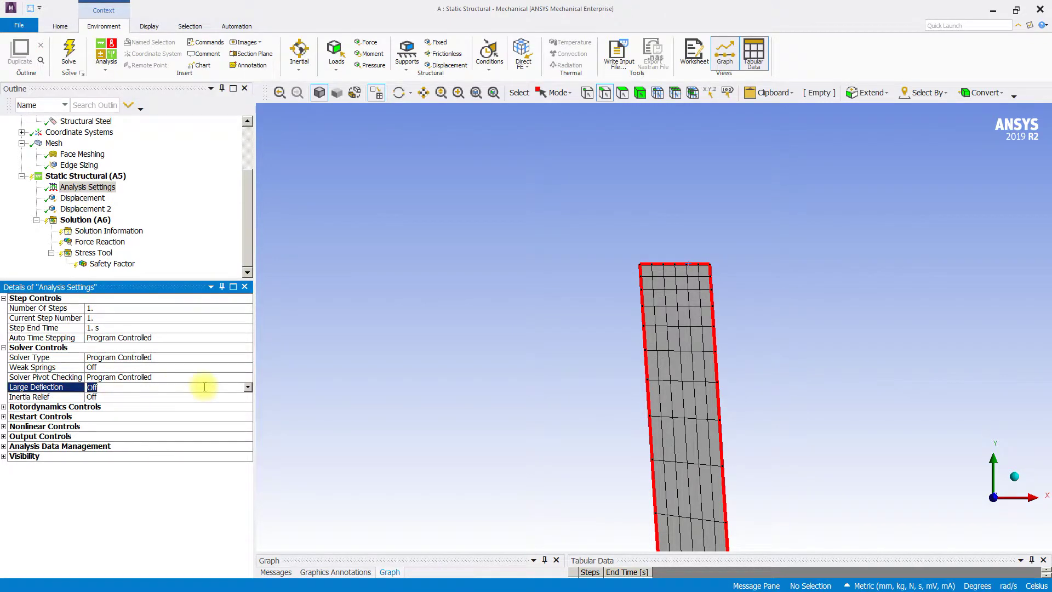
{"action": "left_click", "coordinate": [248, 388]}
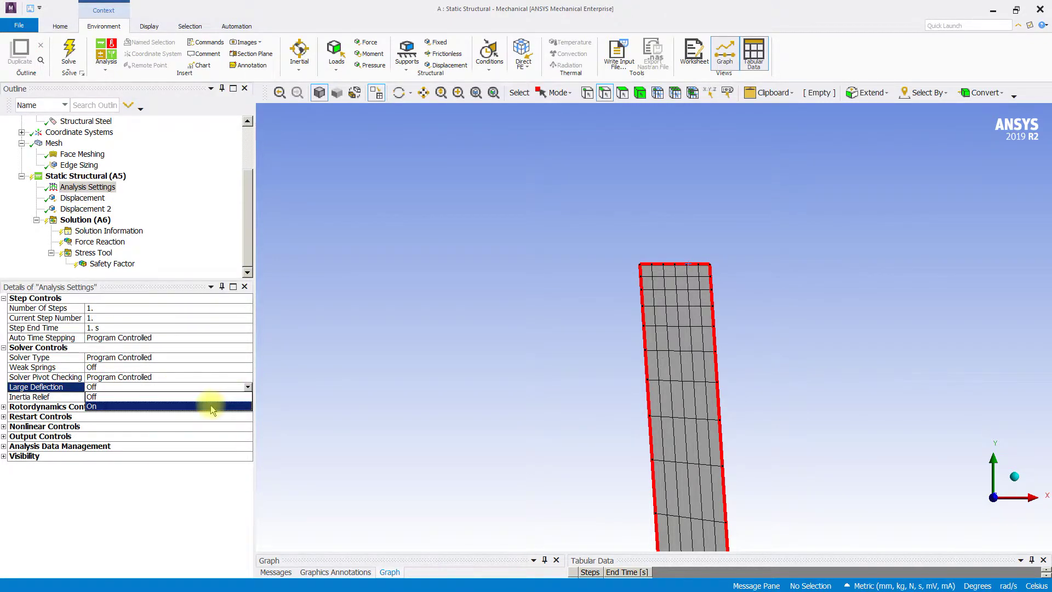
{"action": "left_click", "coordinate": [210, 405]}
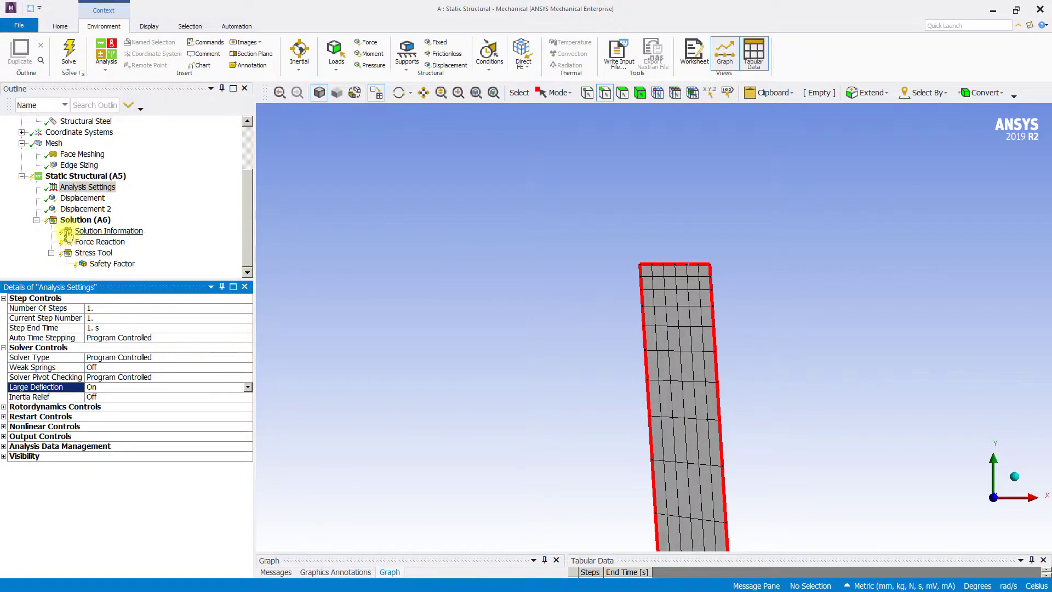
Set the analysis Number Of Steps to 4
{"action": "left_click", "coordinate": [72, 211]}
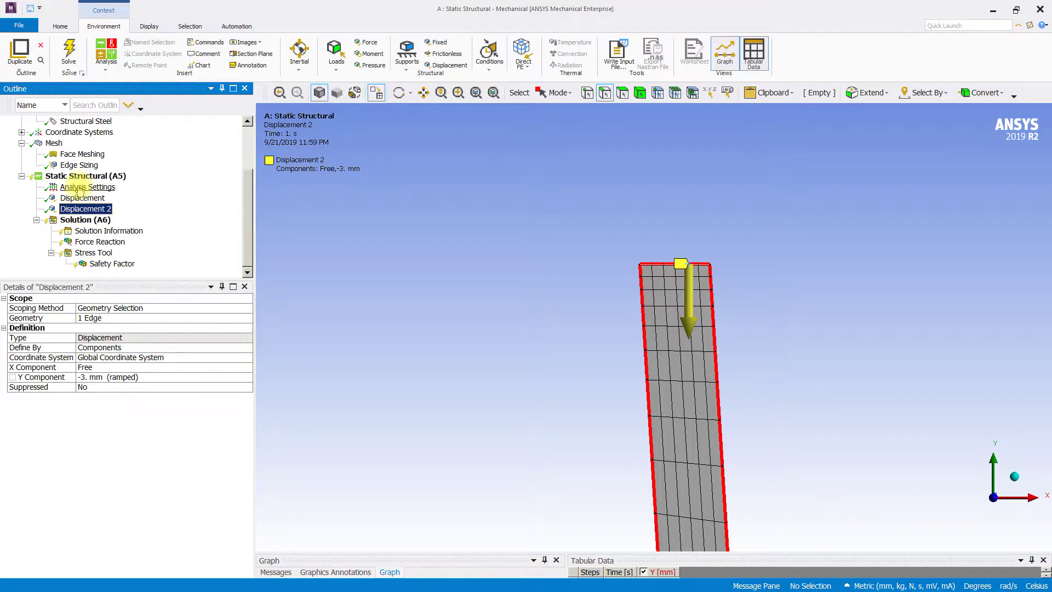
{"action": "left_click", "coordinate": [87, 186]}
{"action": "left_click", "coordinate": [91, 308]}
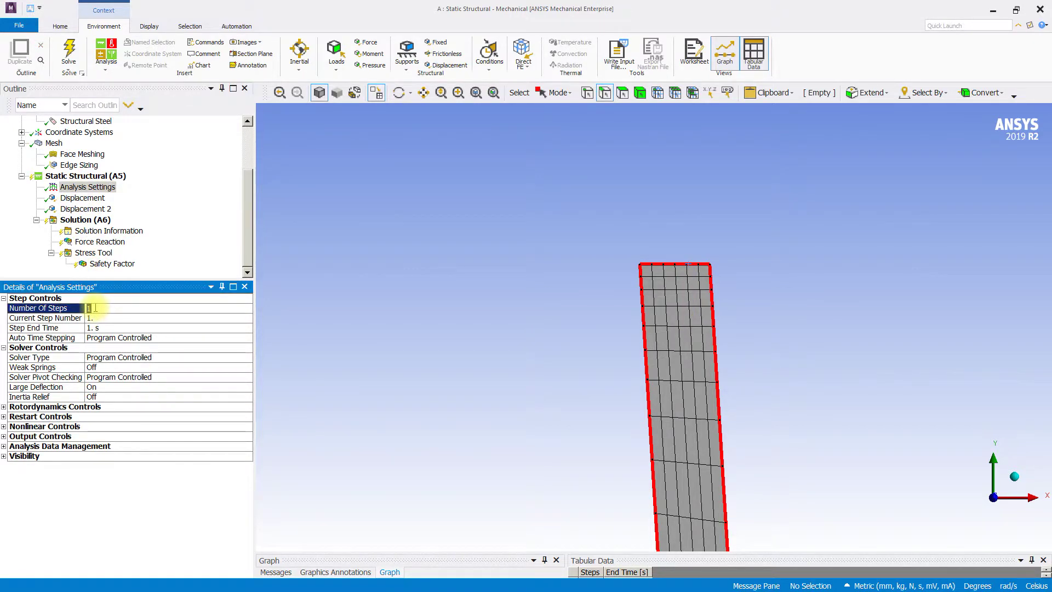
{"action": "type", "text": "4"}
{"action": "key", "text": "Return"}
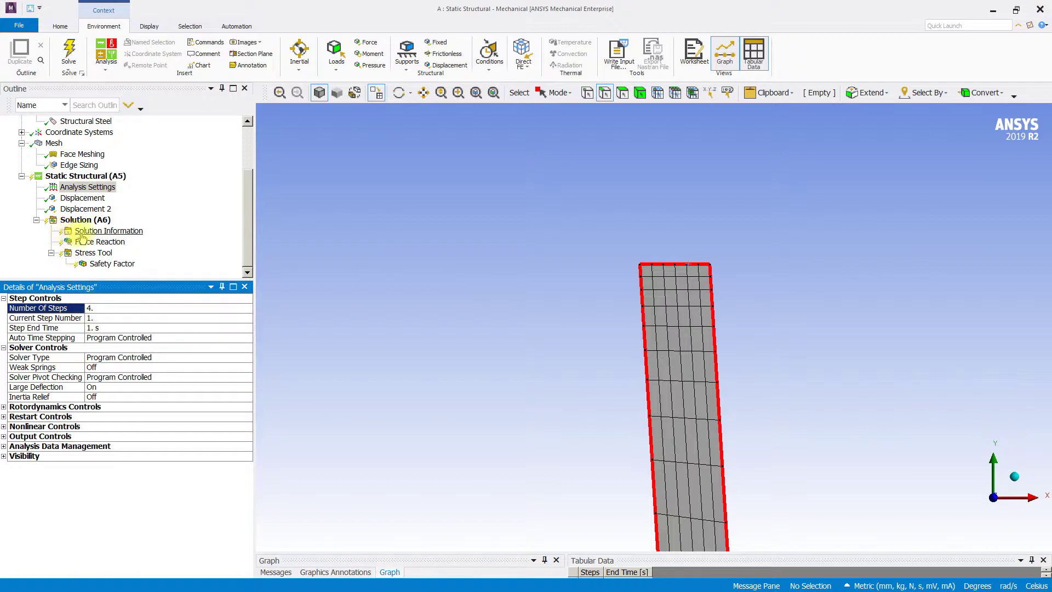
{"action": "left_click", "coordinate": [86, 210]}
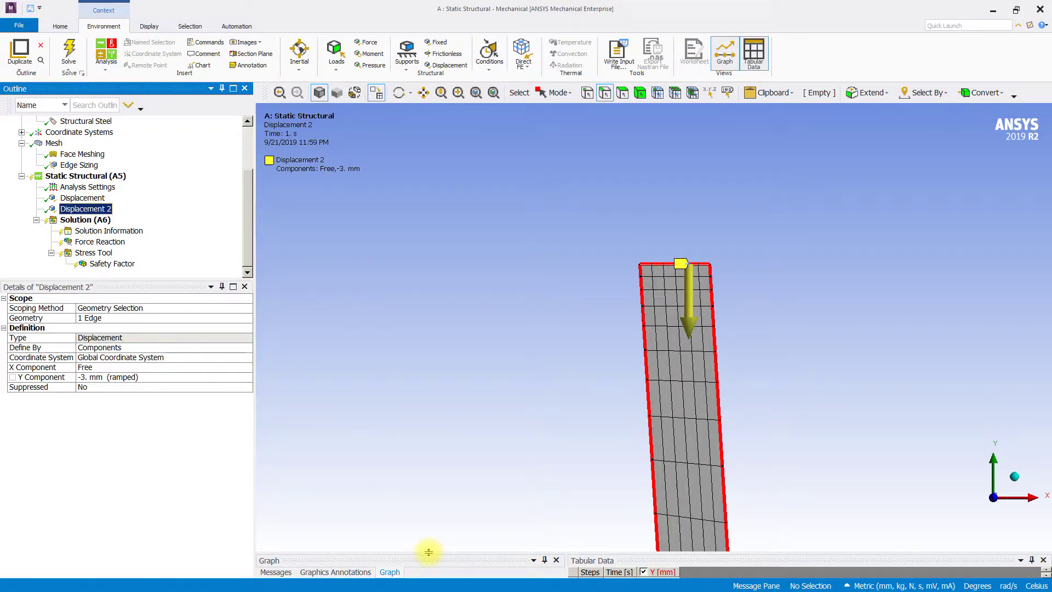
Enter Y values -3.5, -4 and -4.5 mm for steps 2–4 in Displacement 2's Tabular Data
{"action": "left_click_drag", "start_coordinate": [428, 552], "coordinate": [430, 417]}
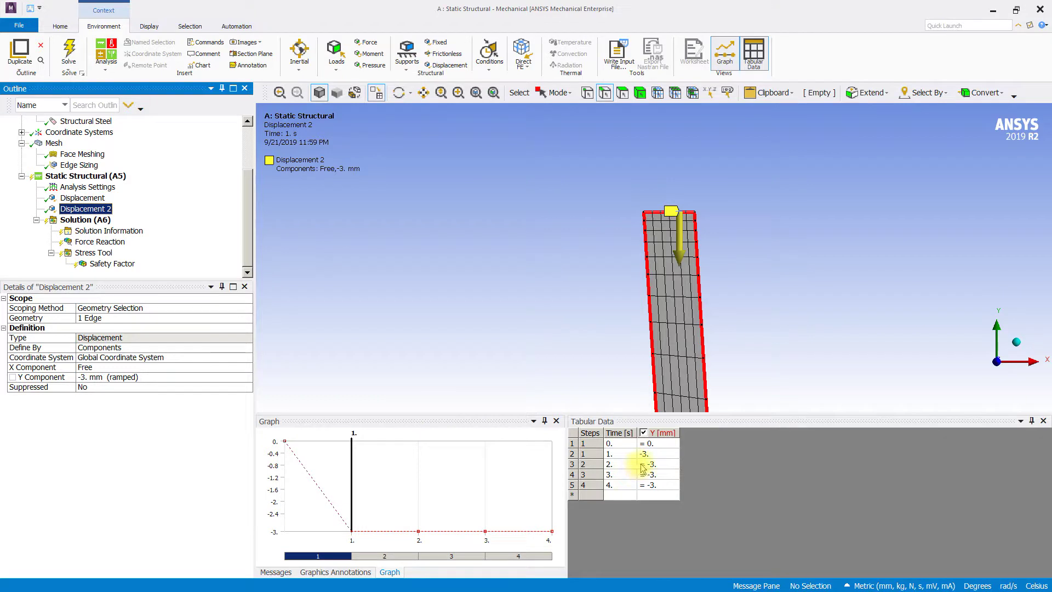
{"action": "left_click", "coordinate": [645, 466]}
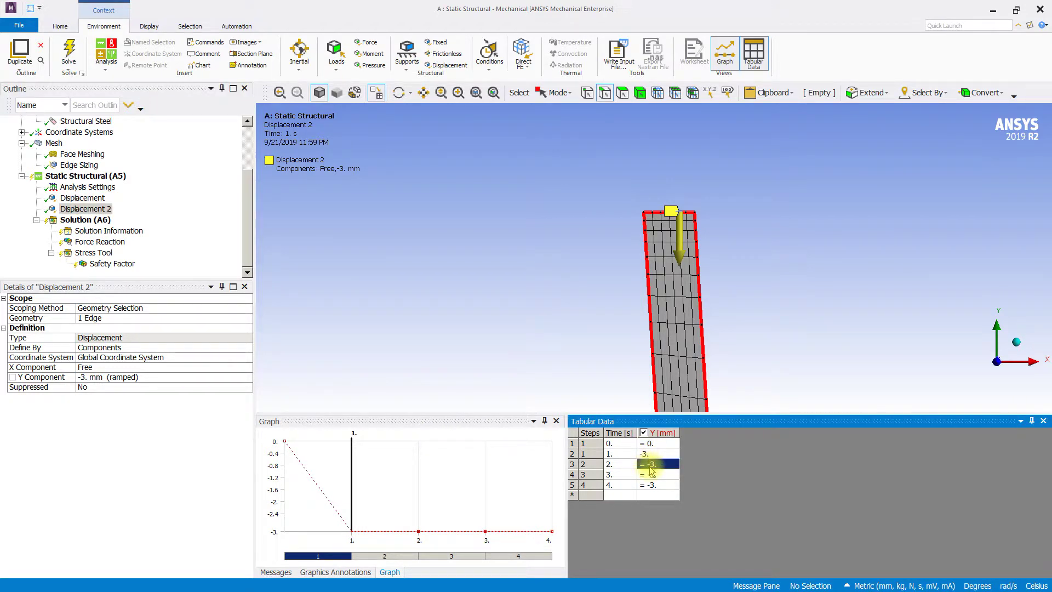
{"action": "type", "text": "-"}
{"action": "type", "text": "3"}
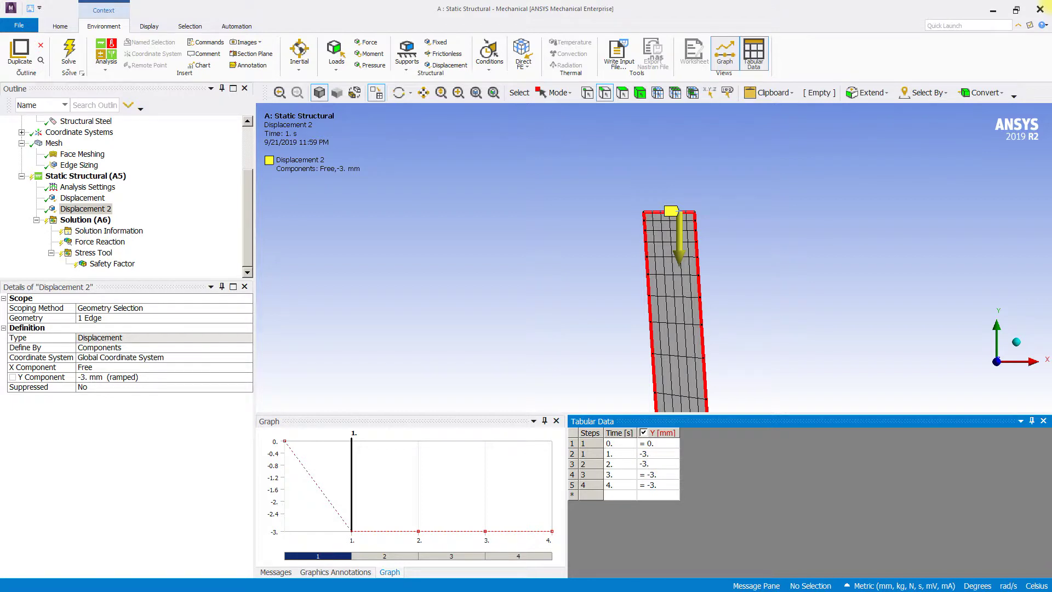
{"action": "type", "text": "5"}
{"action": "key", "text": "Return"}
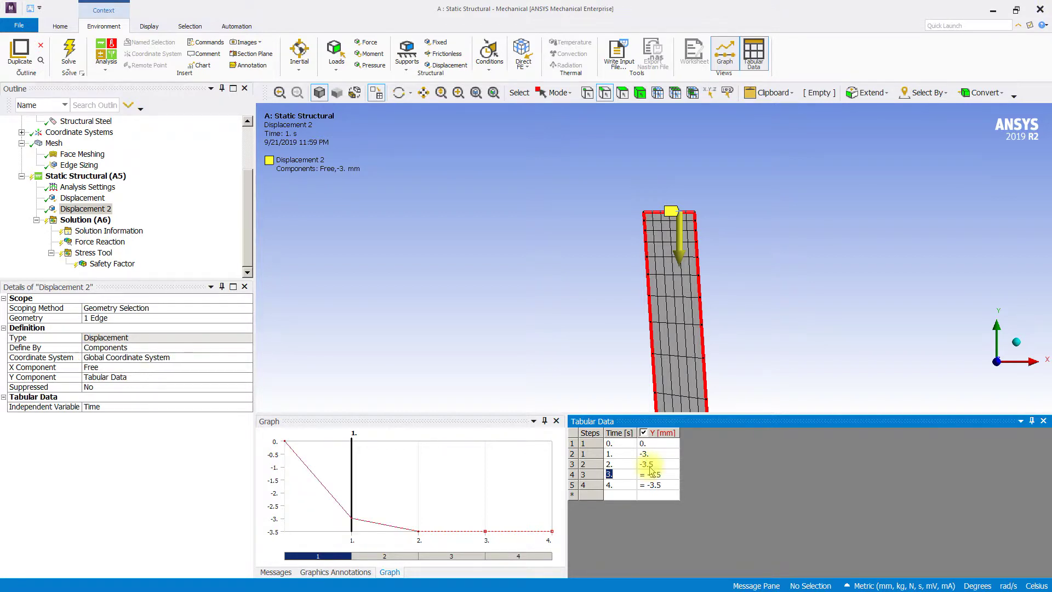
{"action": "left_click", "coordinate": [658, 475]}
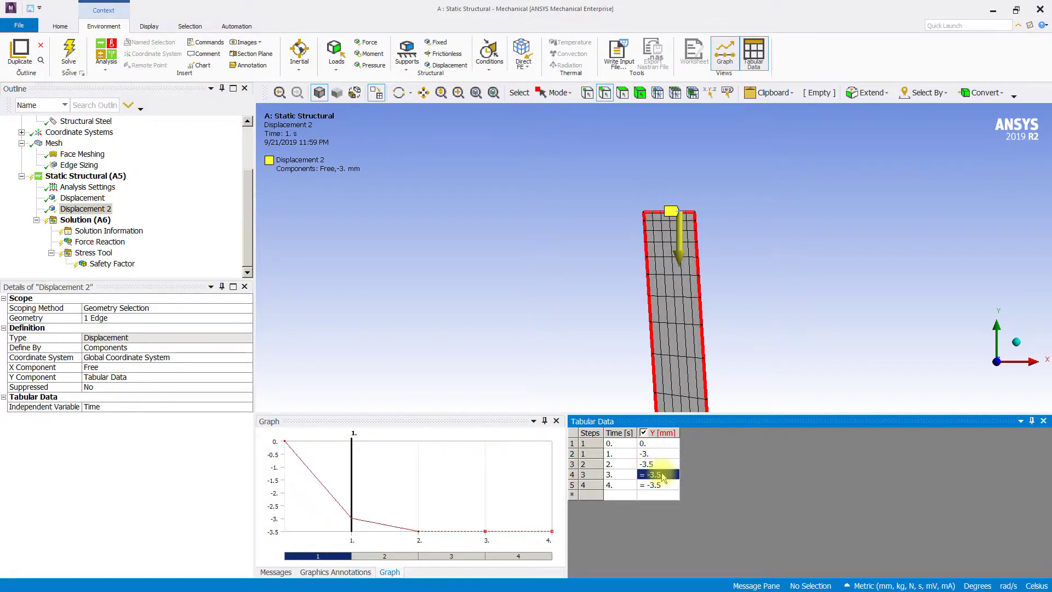
{"action": "type", "text": "-5"}
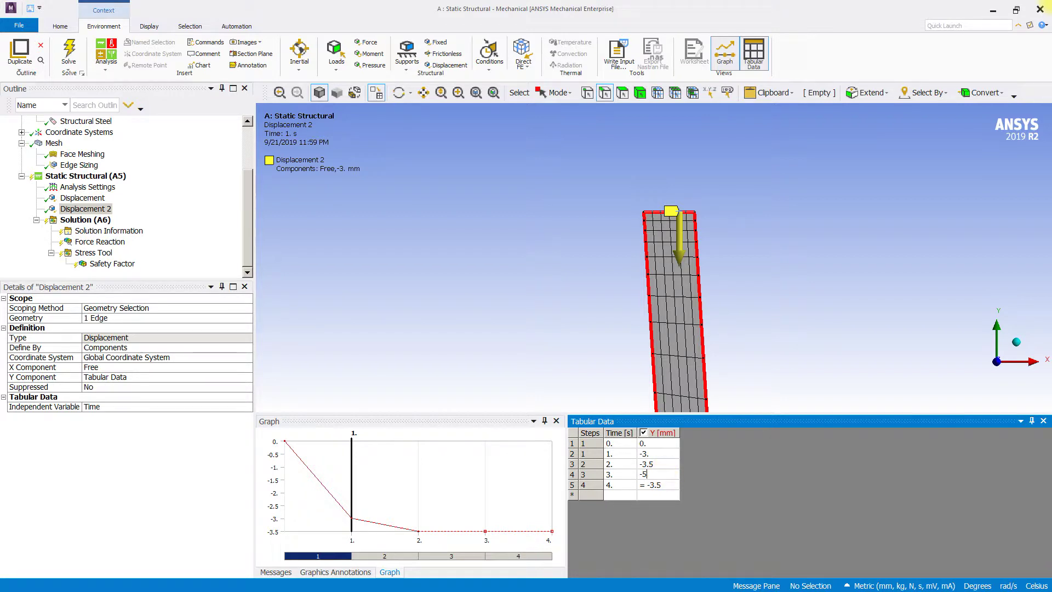
{"action": "key", "text": "Return"}
{"action": "left_click", "coordinate": [660, 476]}
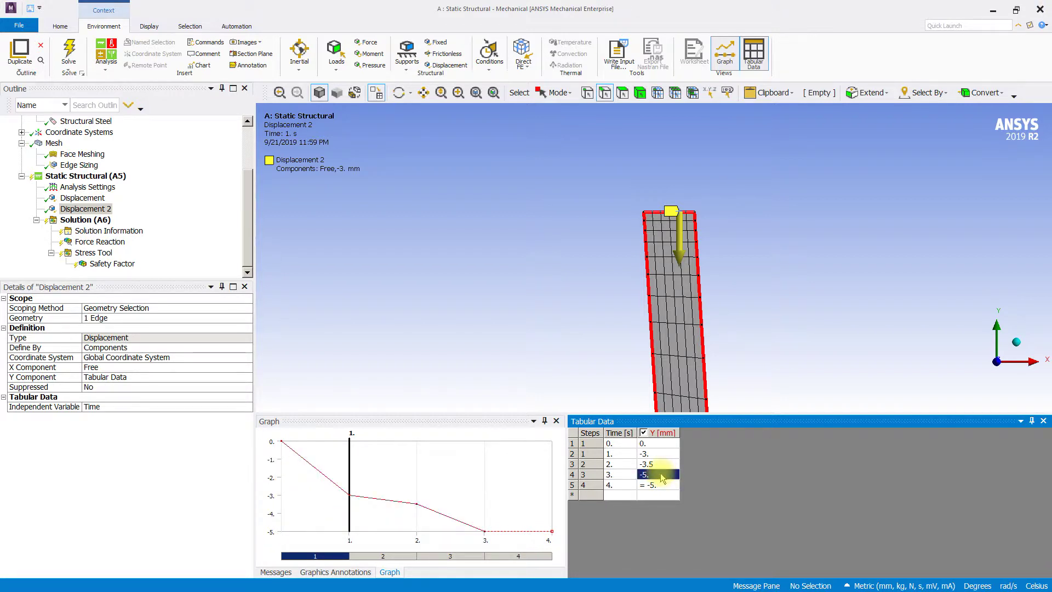
{"action": "type", "text": "-4"}
{"action": "key", "text": "Return"}
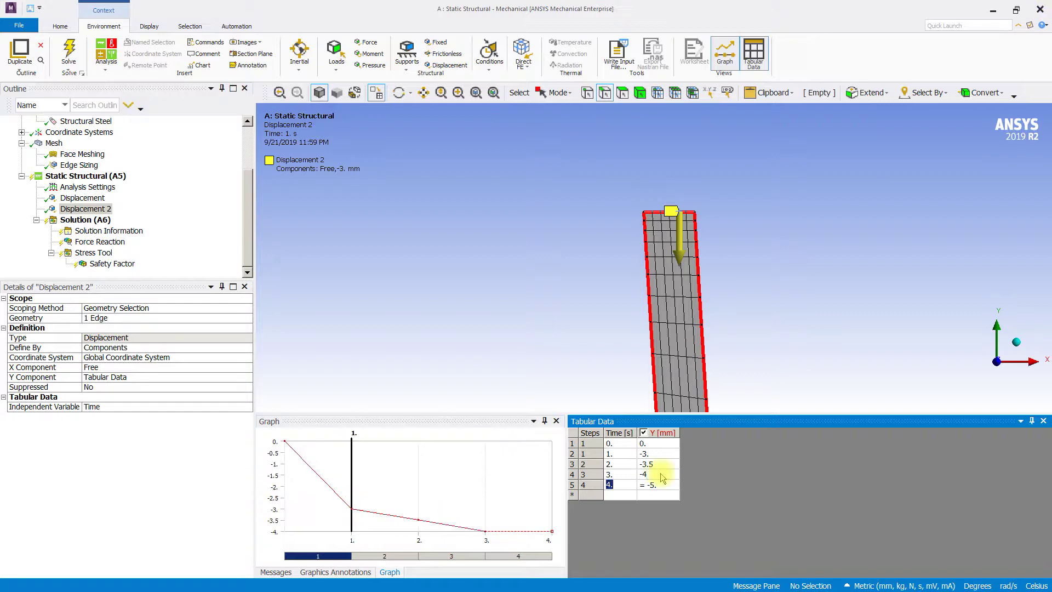
{"action": "left_click", "coordinate": [660, 486]}
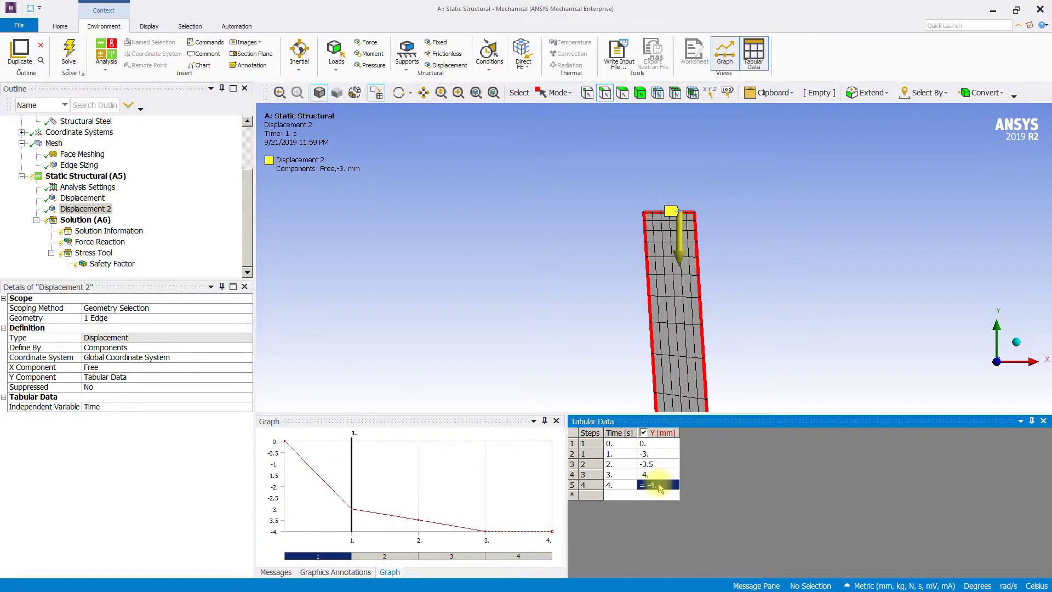
{"action": "type", "text": "-4"}
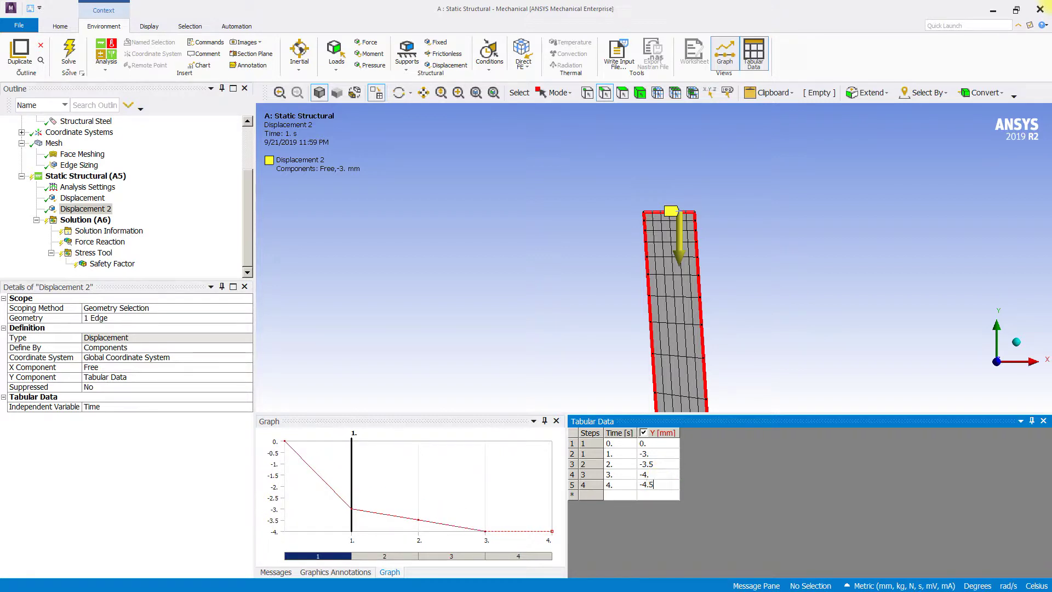
{"action": "key", "text": "Return"}
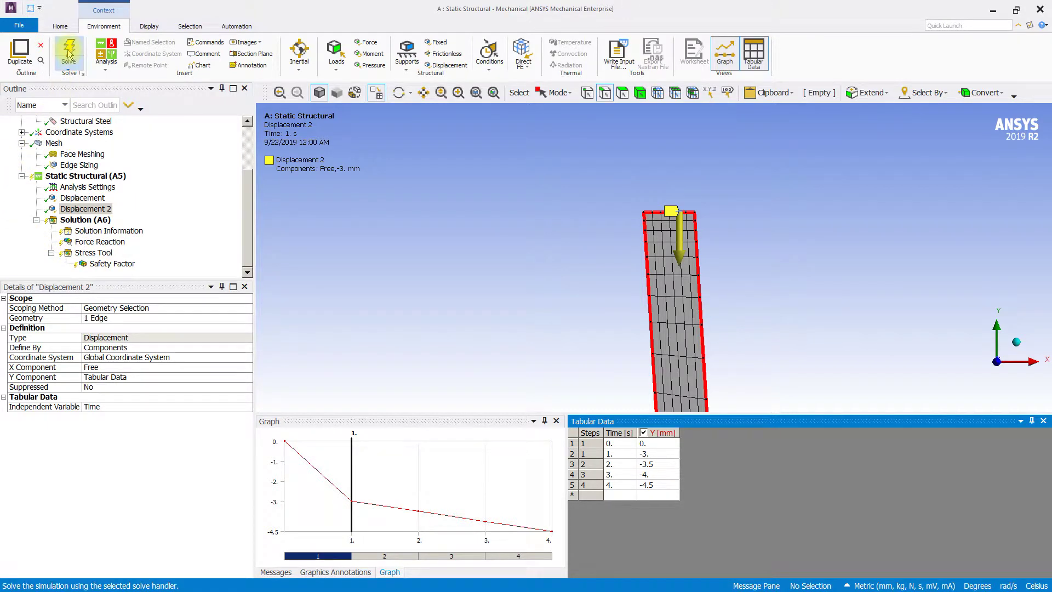
{"action": "left_click", "coordinate": [68, 54]}
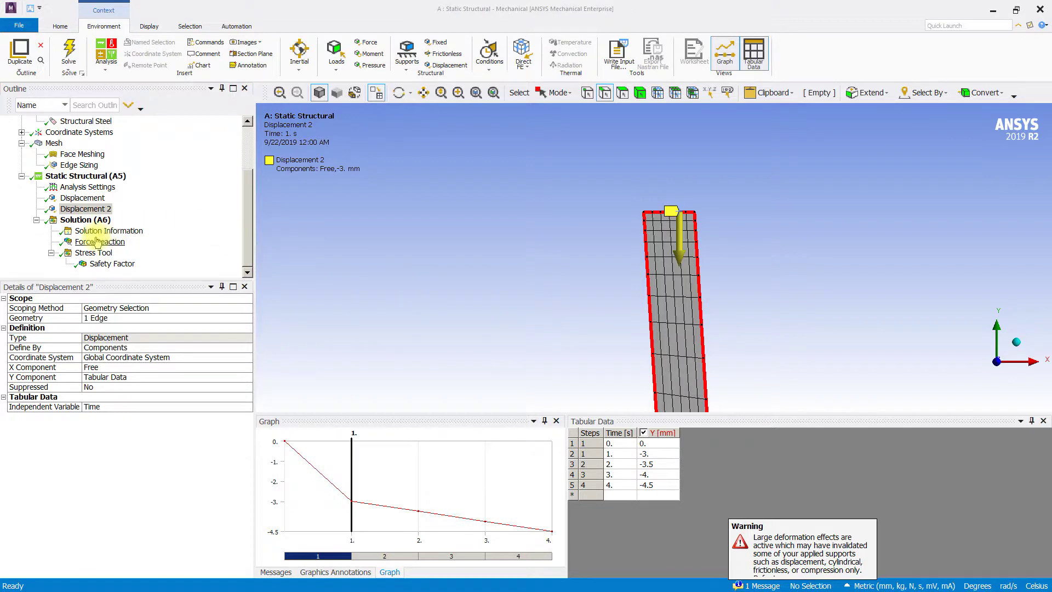
Review safety factor minimum (1.18 to 0.77) and force reaction (5660 to 8578 N) over time
{"action": "left_click", "coordinate": [106, 268]}
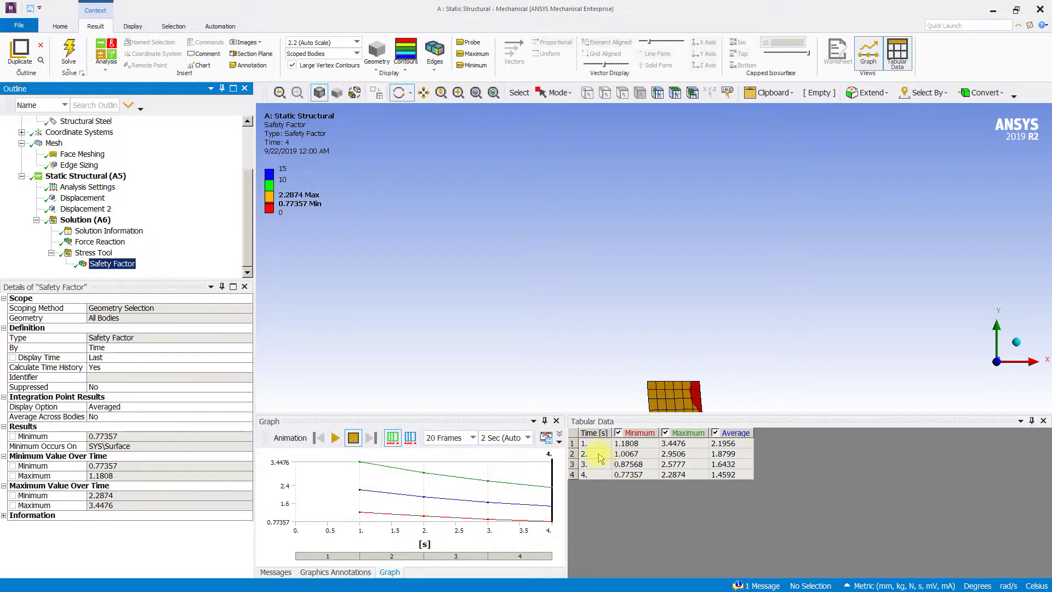
{"action": "left_click", "coordinate": [574, 384]}
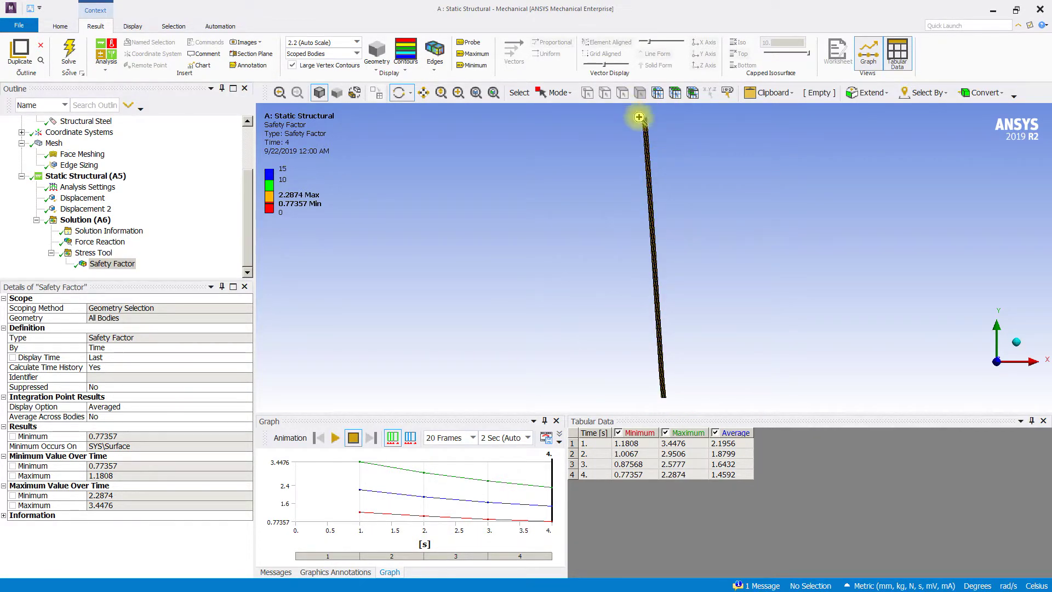
{"action": "mouse_move", "coordinate": [633, 111]}
{"action": "left_mouse_down"}
{"action": "mouse_move", "coordinate": [680, 158]}
{"action": "mouse_move", "coordinate": [571, 149]}
{"action": "mouse_move", "coordinate": [584, 165]}
{"action": "left_mouse_up"}
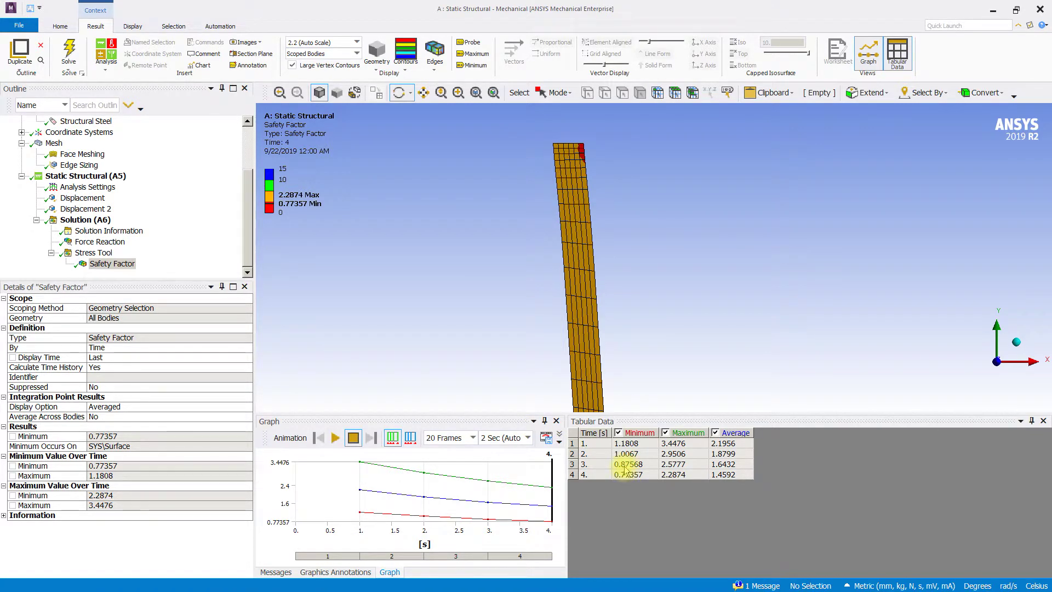
{"action": "left_click", "coordinate": [99, 242]}
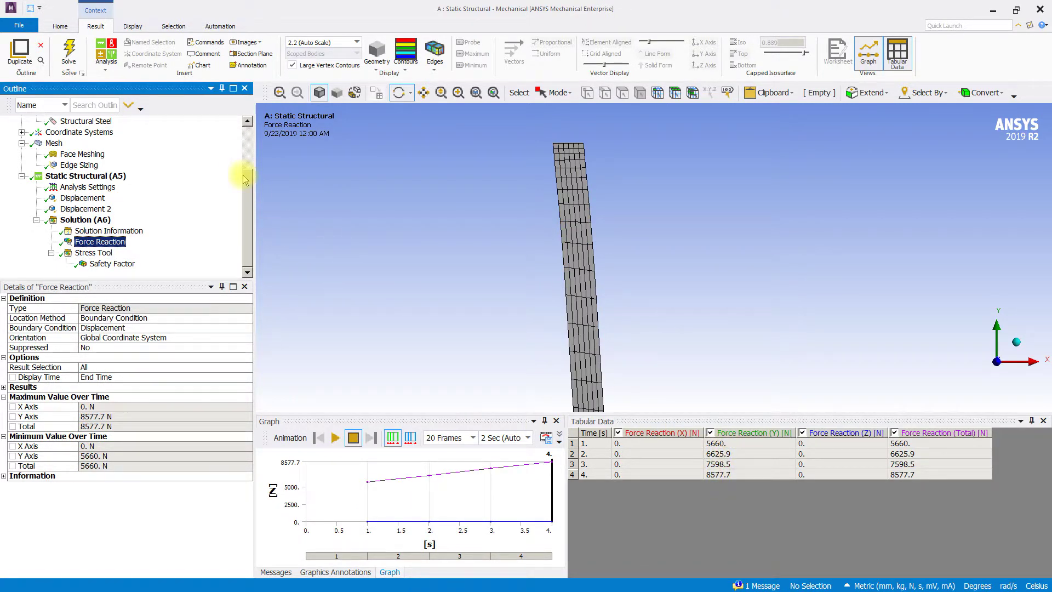
Insert a chart plotting the Force Reaction result
{"action": "left_click", "coordinate": [59, 27]}
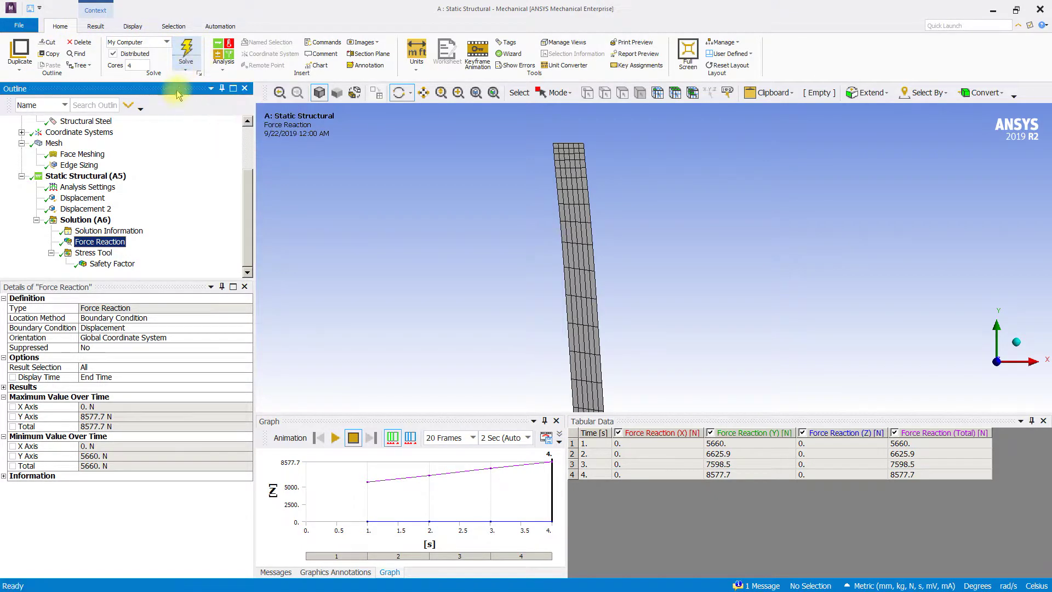
{"action": "left_click", "coordinate": [322, 66]}
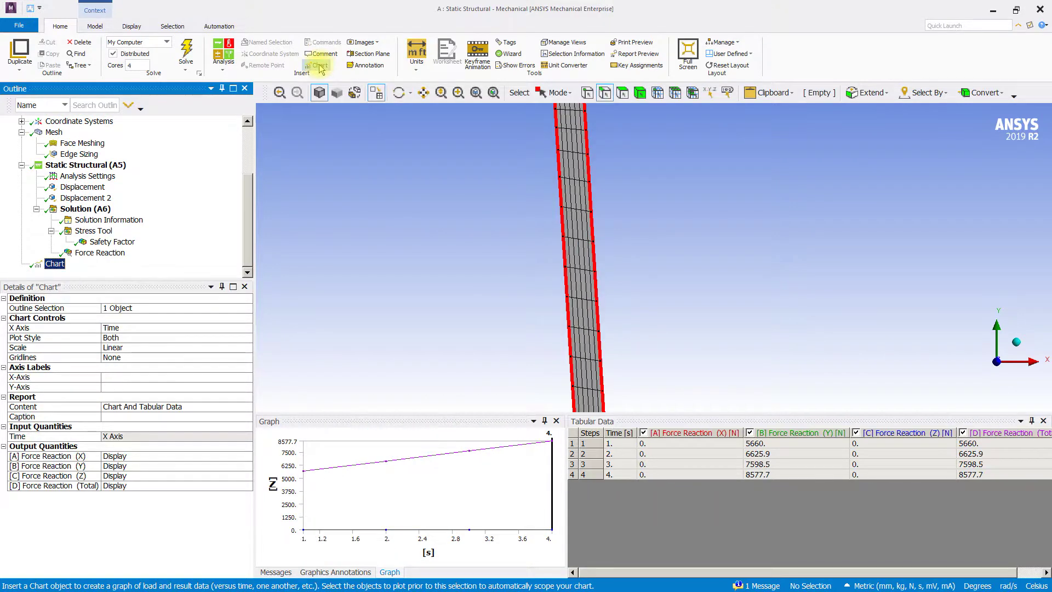
{"action": "left_click", "coordinate": [154, 310]}
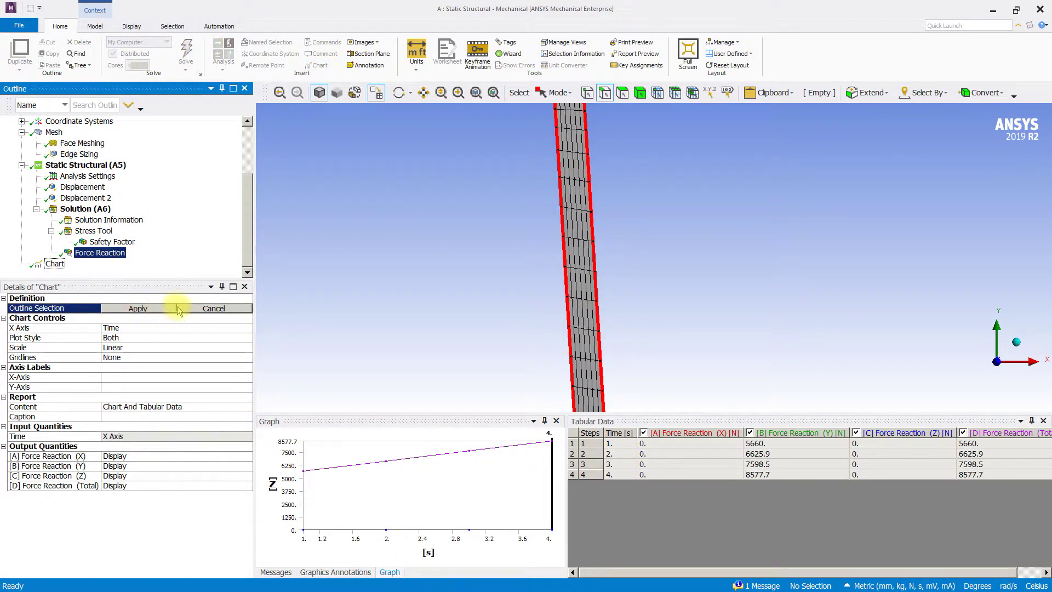
{"action": "left_click", "coordinate": [168, 309]}
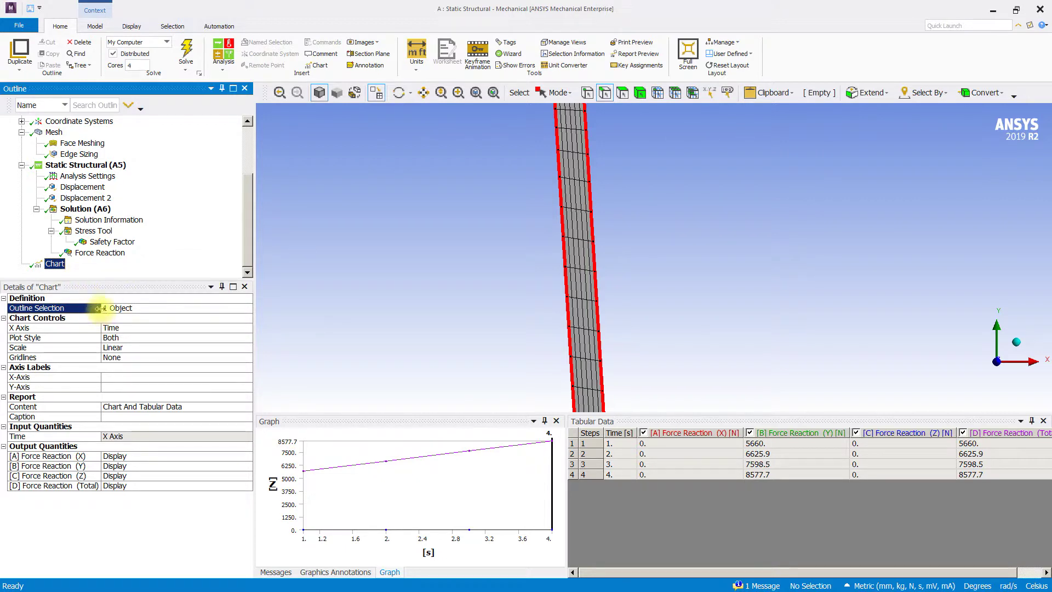
Create Chart 2 from the Safety Factor and Force Reaction results together
{"action": "left_click", "coordinate": [97, 243]}
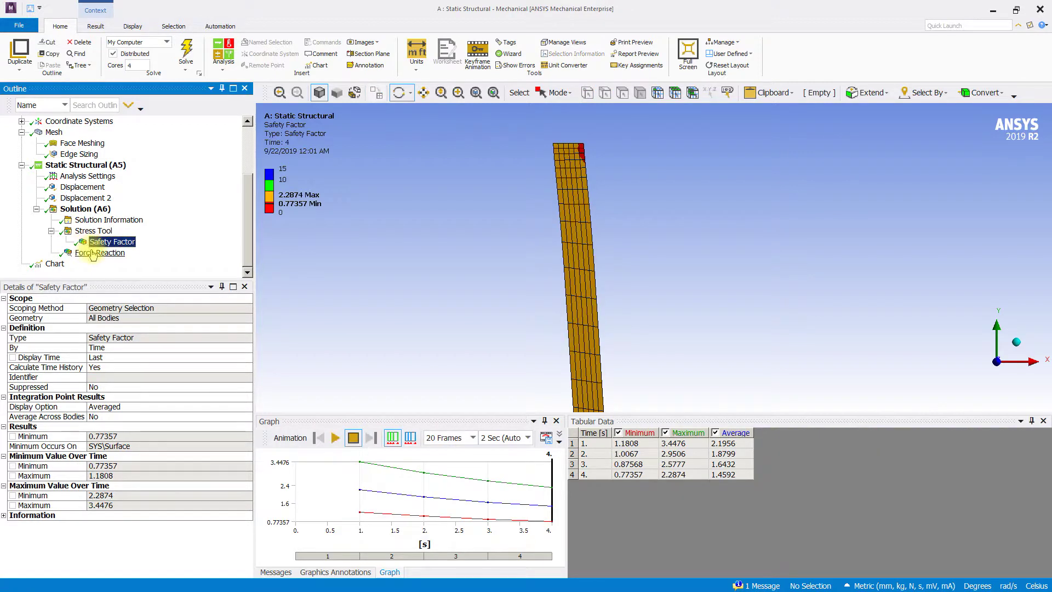
{"action": "left_click", "coordinate": [93, 253], "text": "ctrl"}
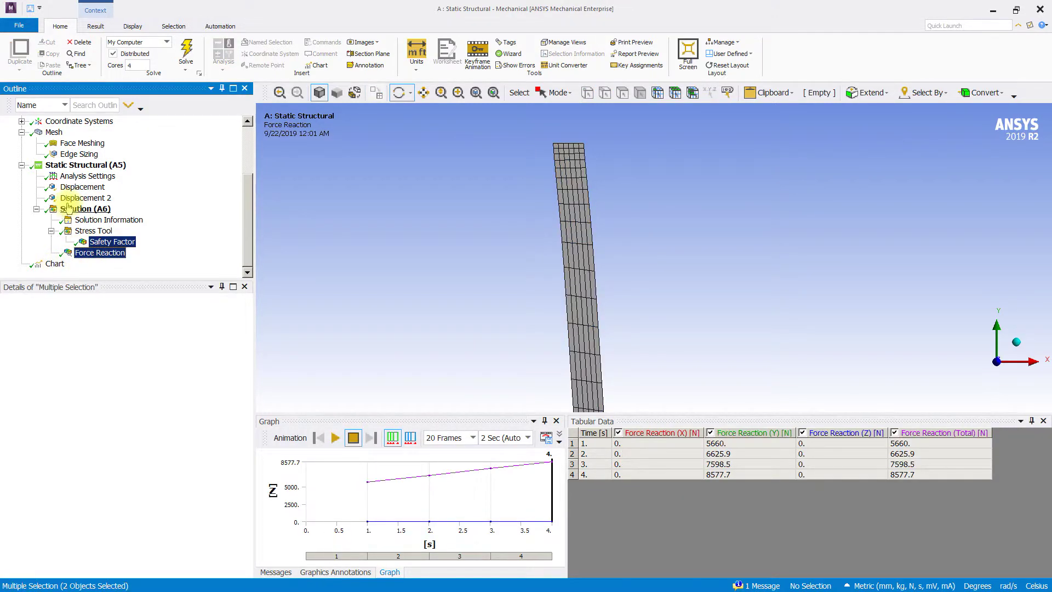
{"action": "left_click", "coordinate": [319, 65]}
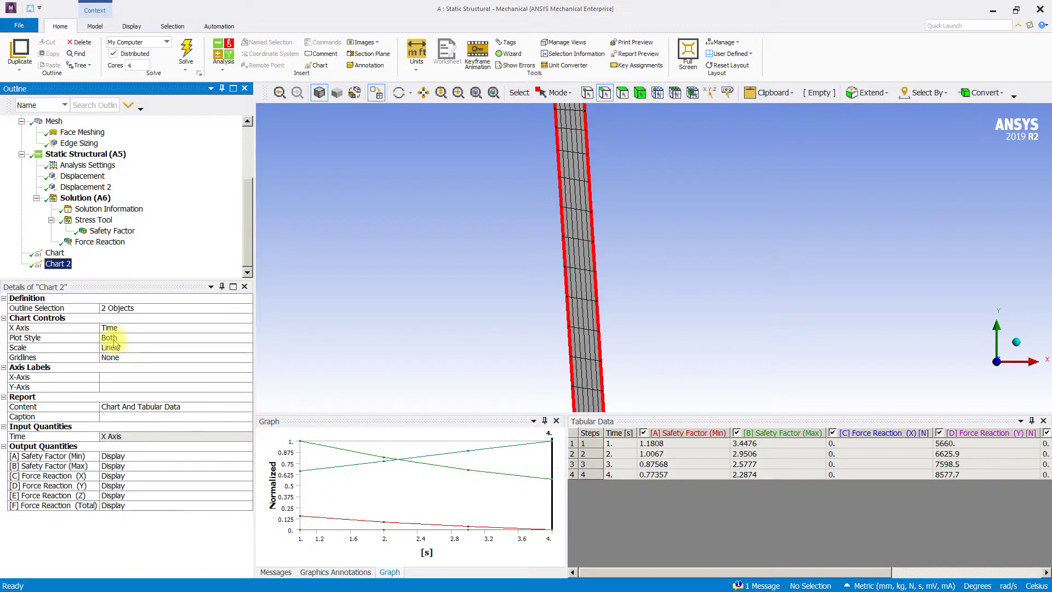
Delete the first chart
{"action": "left_click", "coordinate": [53, 253]}
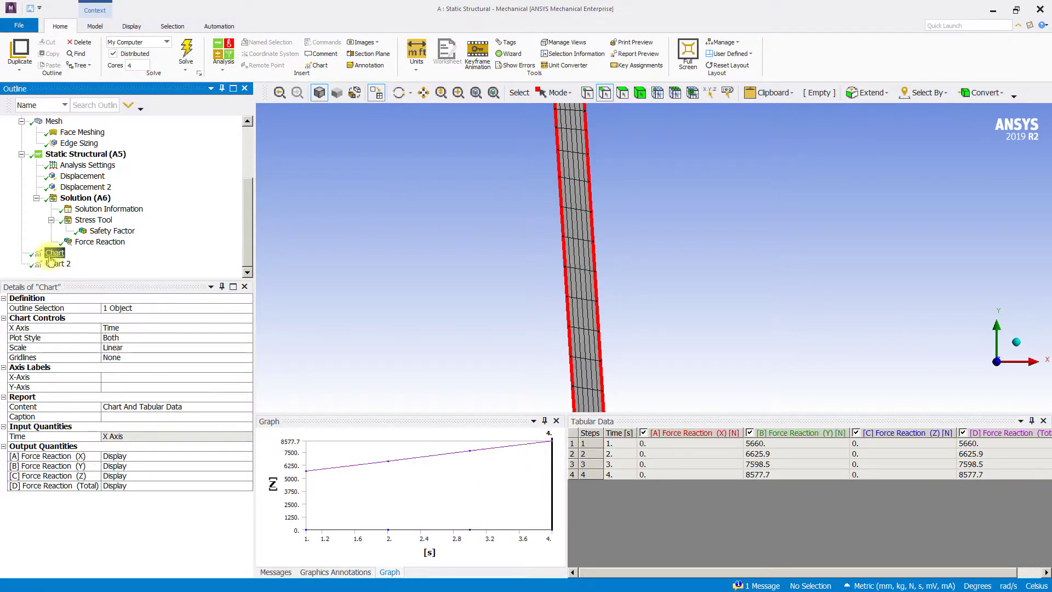
{"action": "key", "text": "Delete"}
{"action": "key", "text": "Return"}
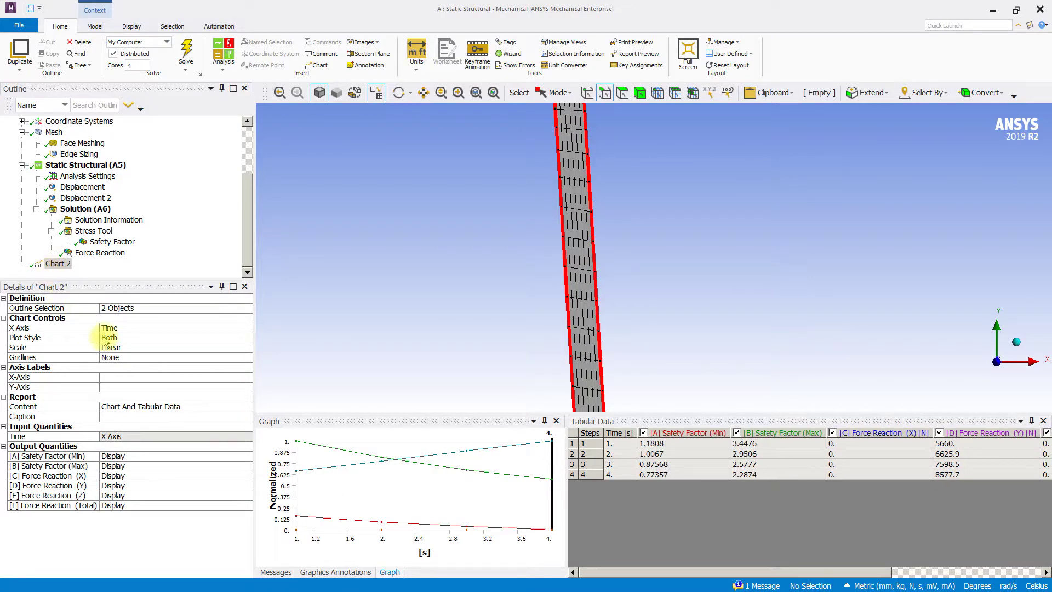
Set Chart 2's X Axis to Force Reaction (Total)
{"action": "left_click", "coordinate": [133, 327]}
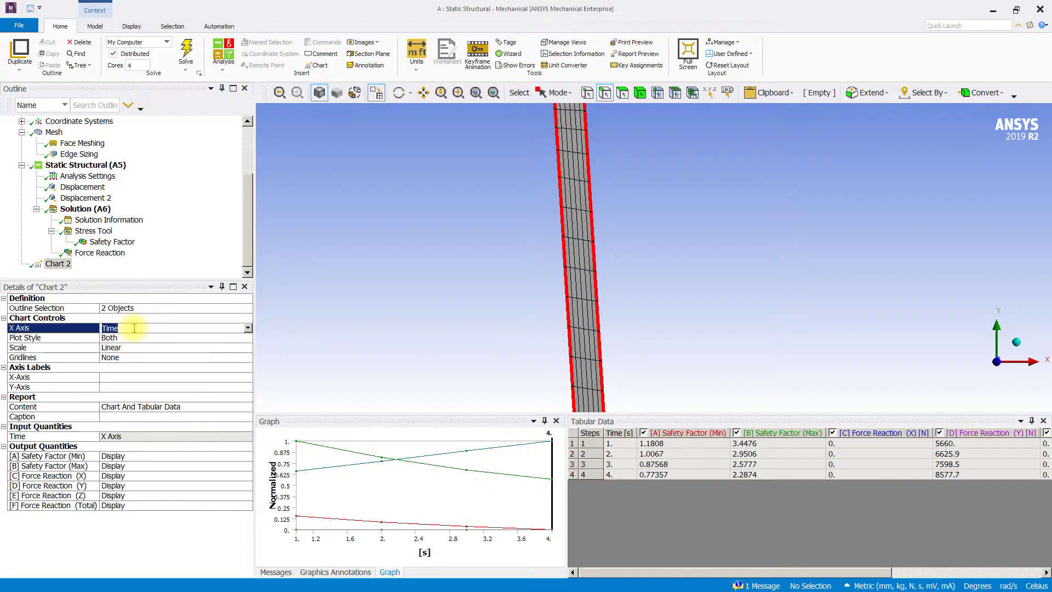
{"action": "left_click", "coordinate": [248, 328]}
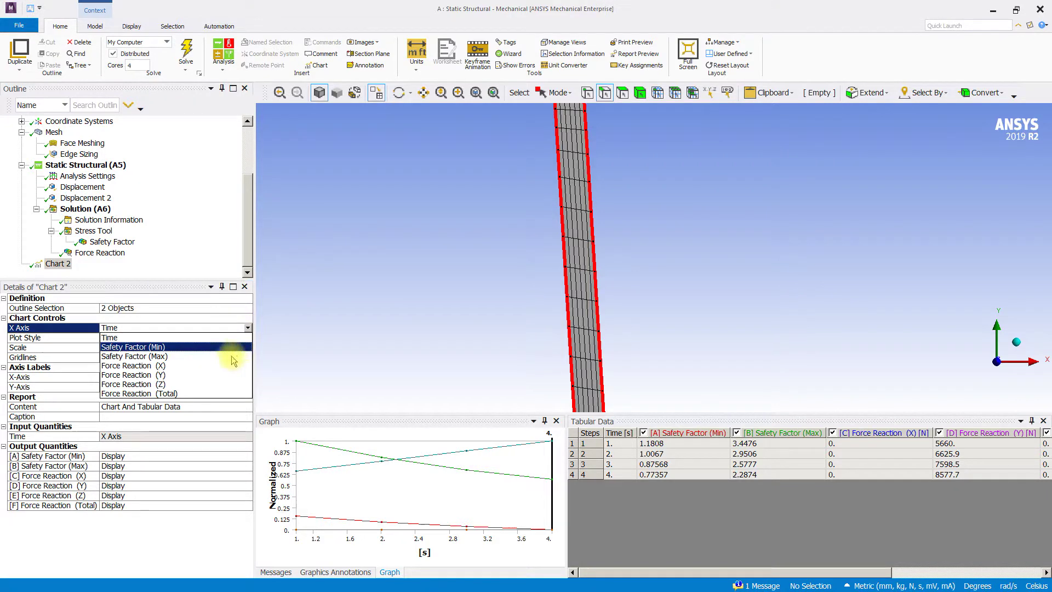
{"action": "left_click", "coordinate": [198, 394]}
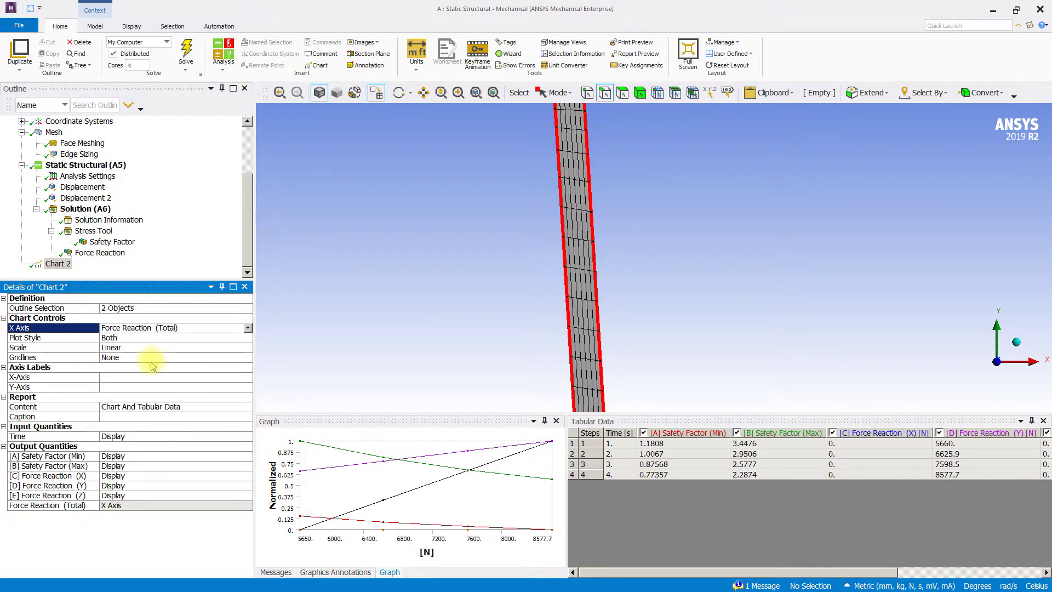
{"action": "left_click", "coordinate": [156, 384]}
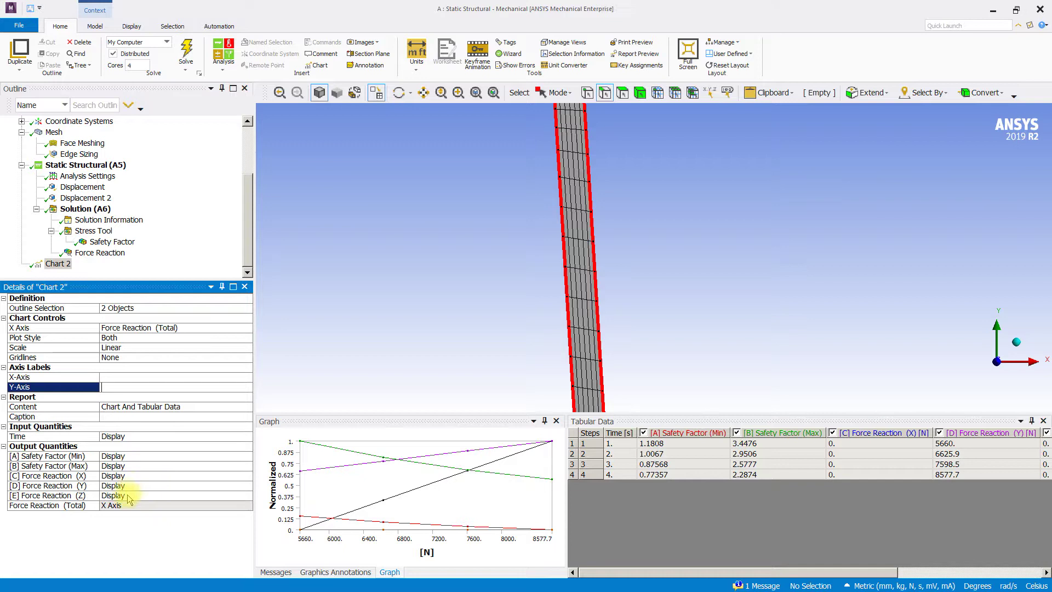
Set Time and Safety Factor (Max) to Omit in Chart 2 Details
{"action": "left_click", "coordinate": [130, 436]}
{"action": "left_click", "coordinate": [247, 437]}
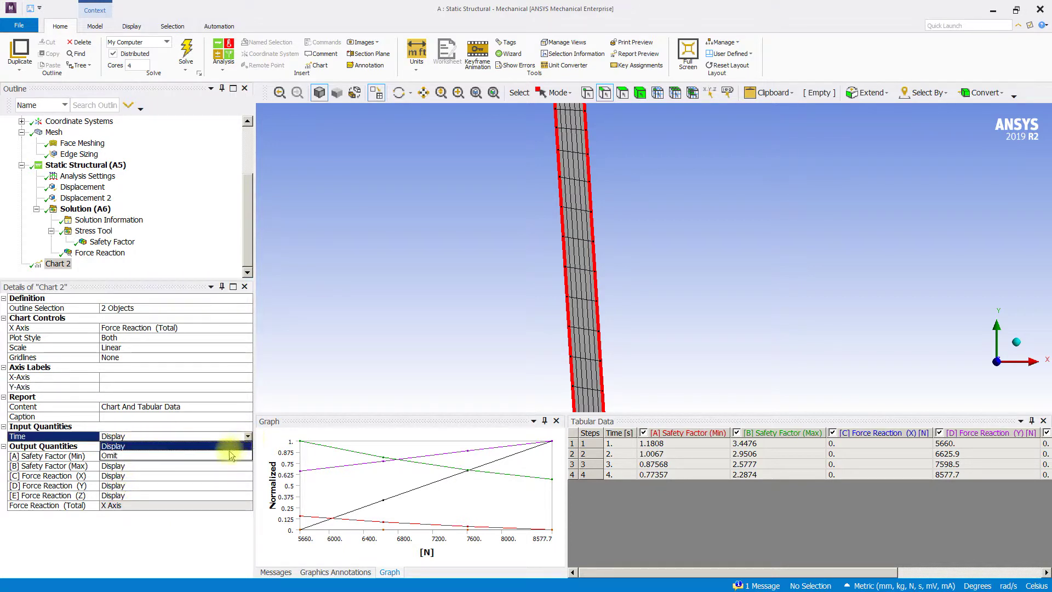
{"action": "left_click", "coordinate": [232, 457]}
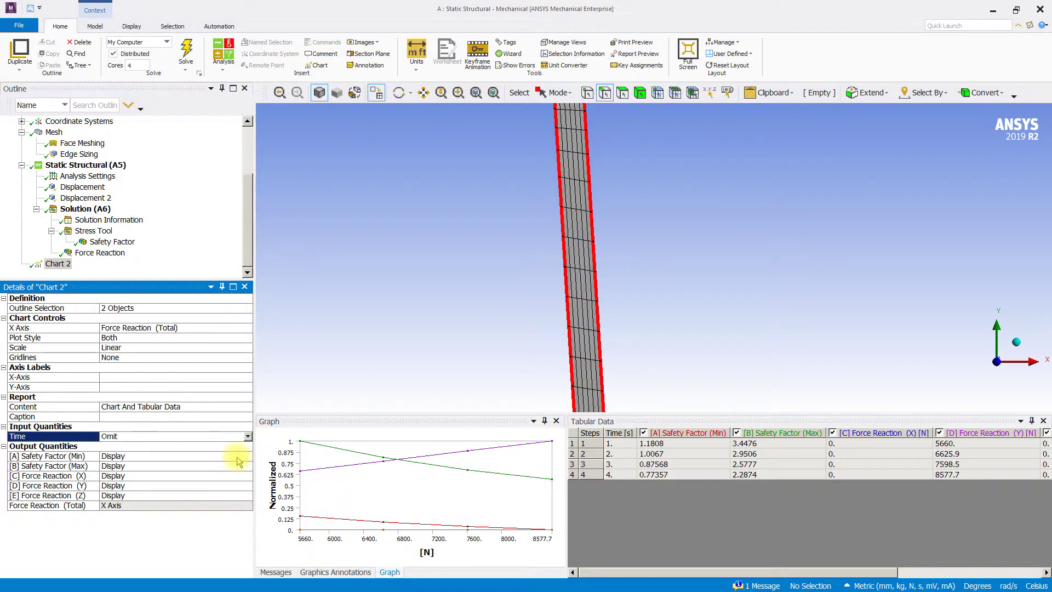
{"action": "left_click", "coordinate": [241, 458]}
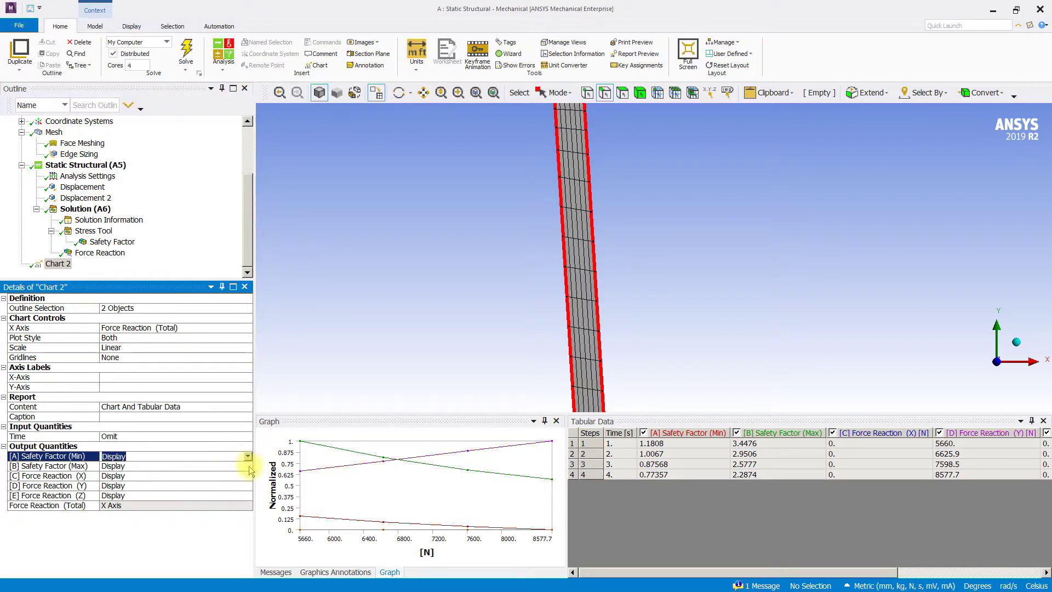
{"action": "left_click", "coordinate": [246, 467]}
{"action": "left_click", "coordinate": [247, 467]}
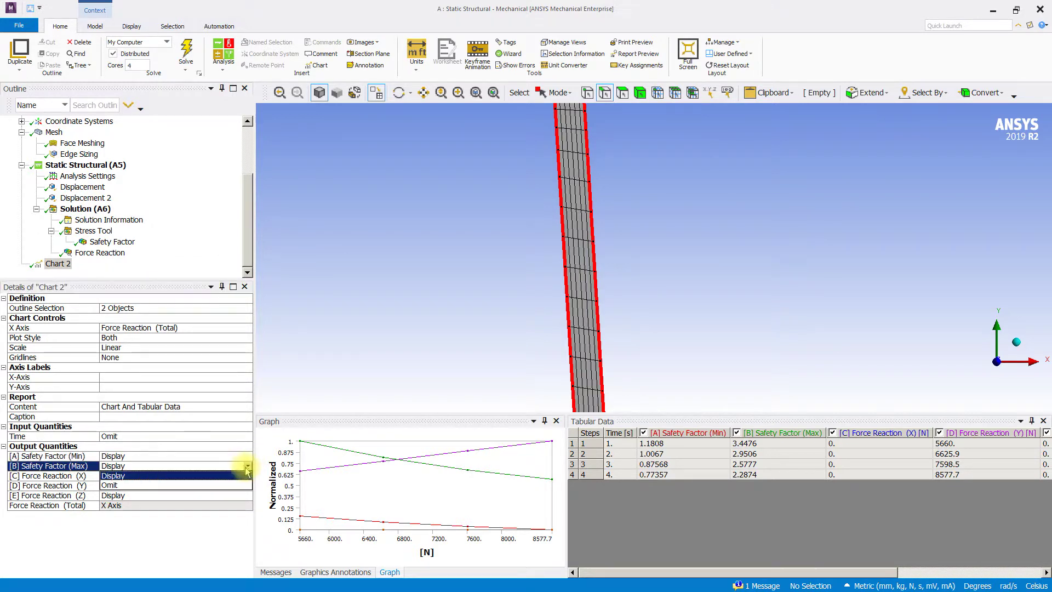
{"action": "left_click", "coordinate": [243, 483]}
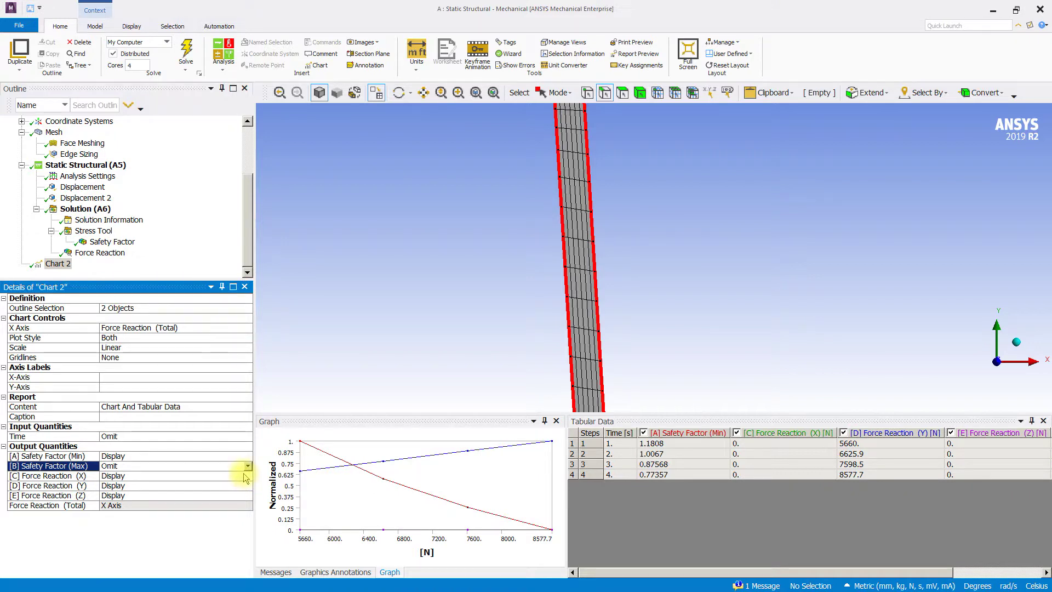
Omit Force Reaction X, Y and Z, then check the plotted minimum safety factor values
{"action": "left_click", "coordinate": [244, 477]}
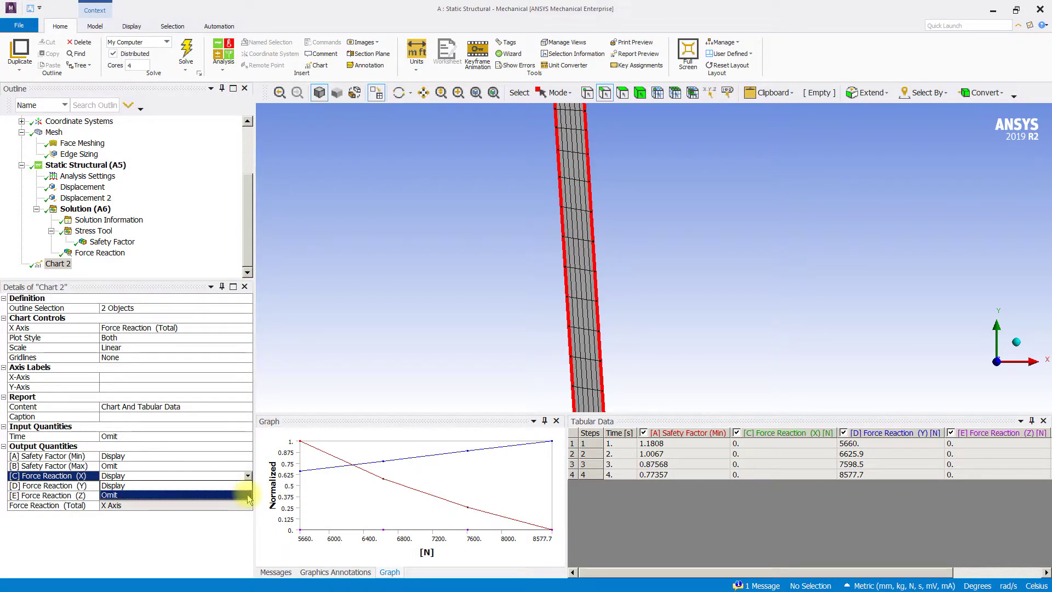
{"action": "left_click", "coordinate": [247, 497]}
{"action": "left_click", "coordinate": [247, 485]}
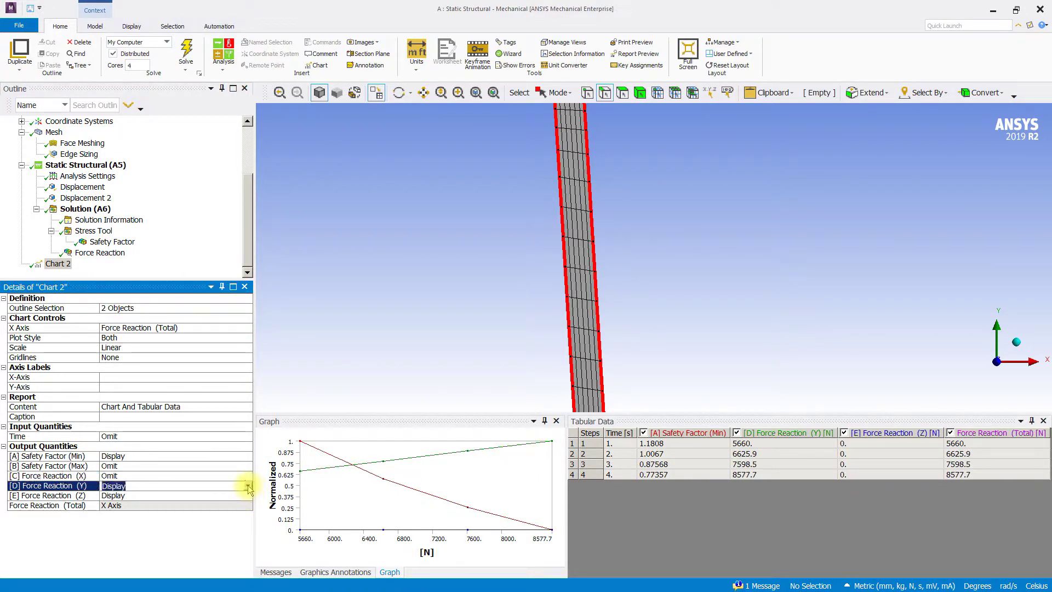
{"action": "left_click", "coordinate": [239, 506]}
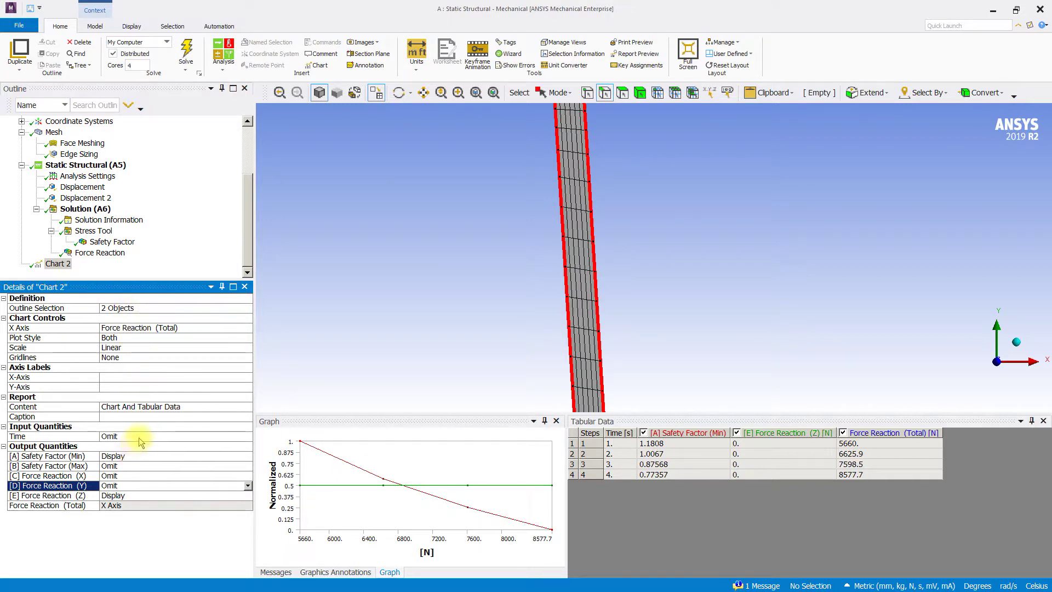
{"action": "left_click", "coordinate": [136, 457]}
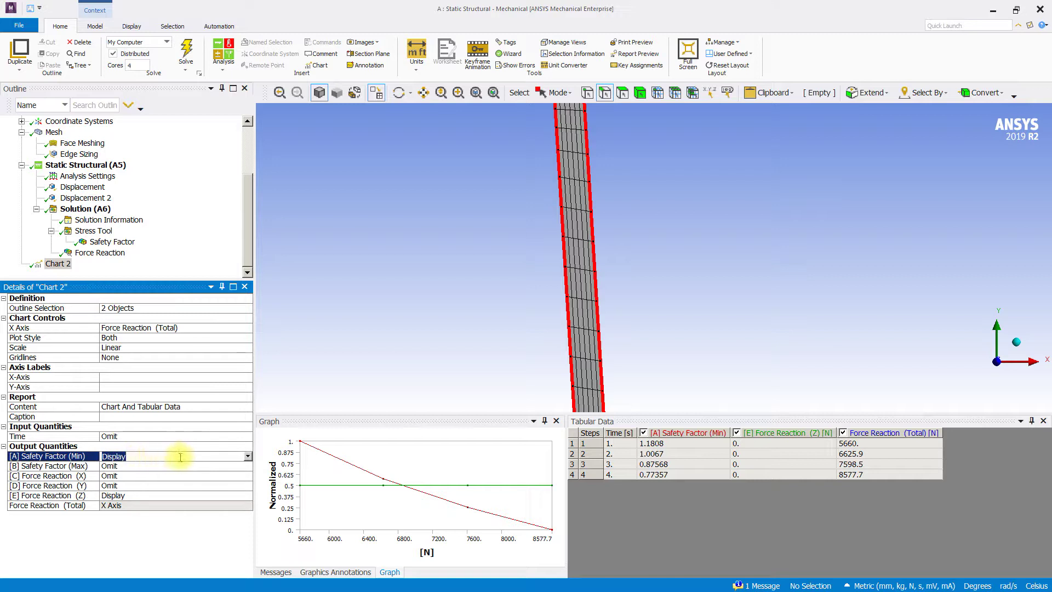
{"action": "left_click", "coordinate": [206, 496]}
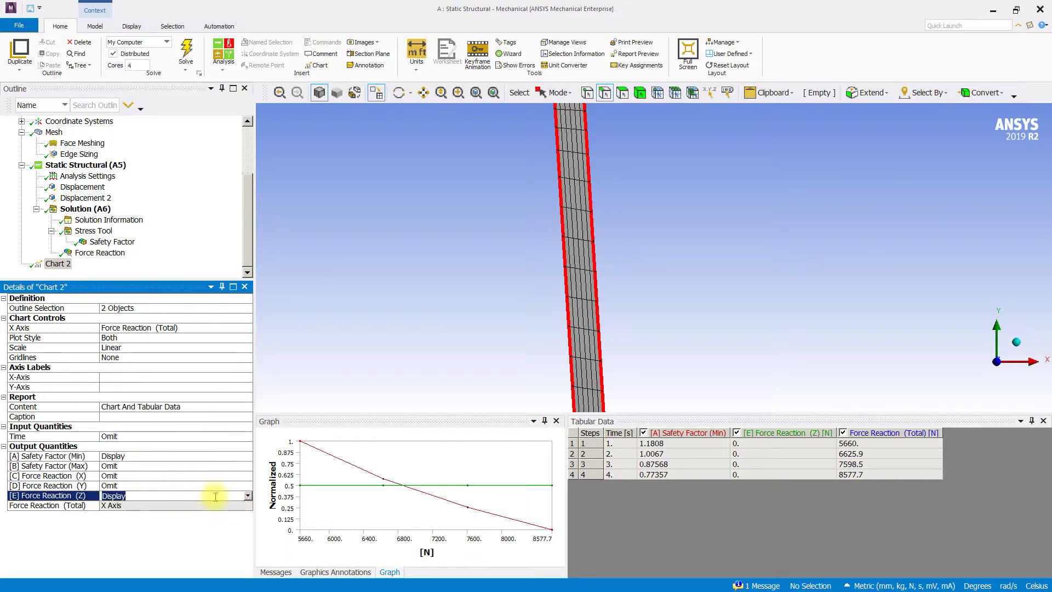
{"action": "left_click", "coordinate": [248, 497]}
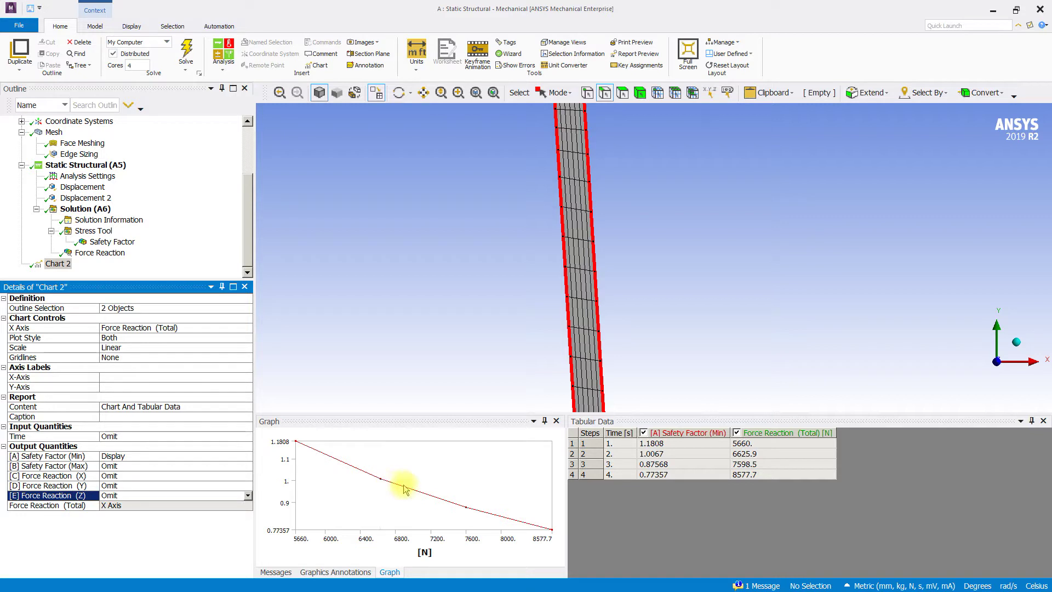
{"action": "left_click", "coordinate": [371, 519]}
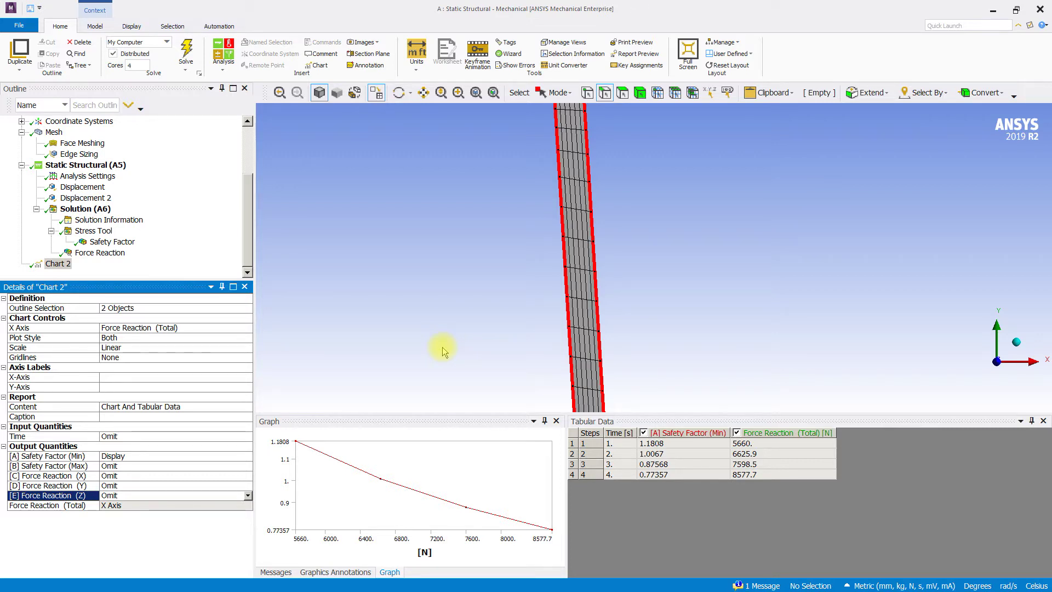
{"action": "scroll", "coordinate": [443, 352], "scroll_direction": "up", "scroll_amount": 2}
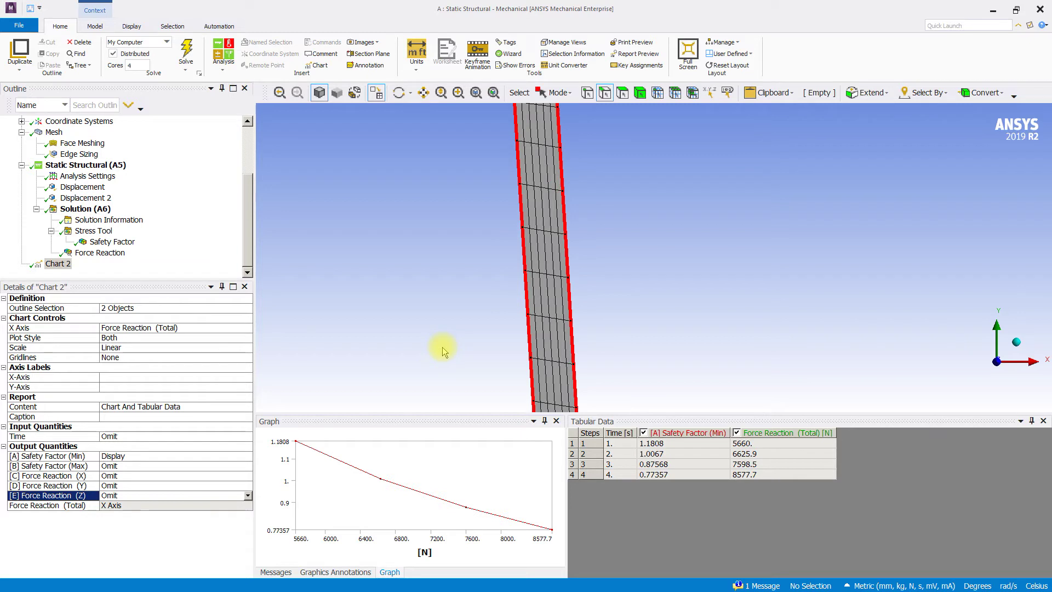
{"action": "scroll", "coordinate": [442, 352], "scroll_direction": "down", "scroll_amount": 1}
{"action": "scroll", "coordinate": [442, 353], "scroll_direction": "down", "scroll_amount": 1}
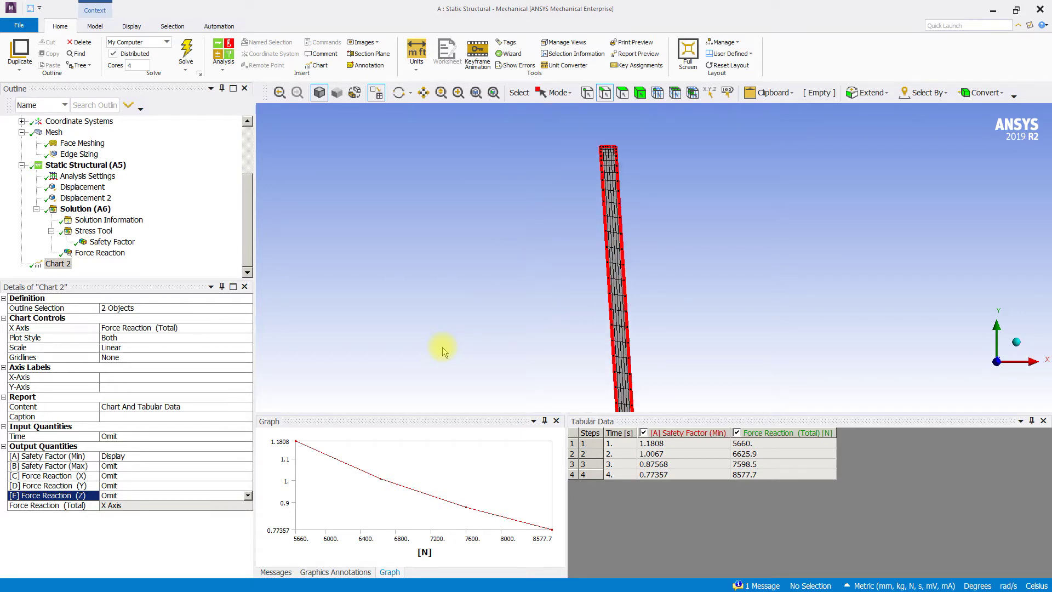